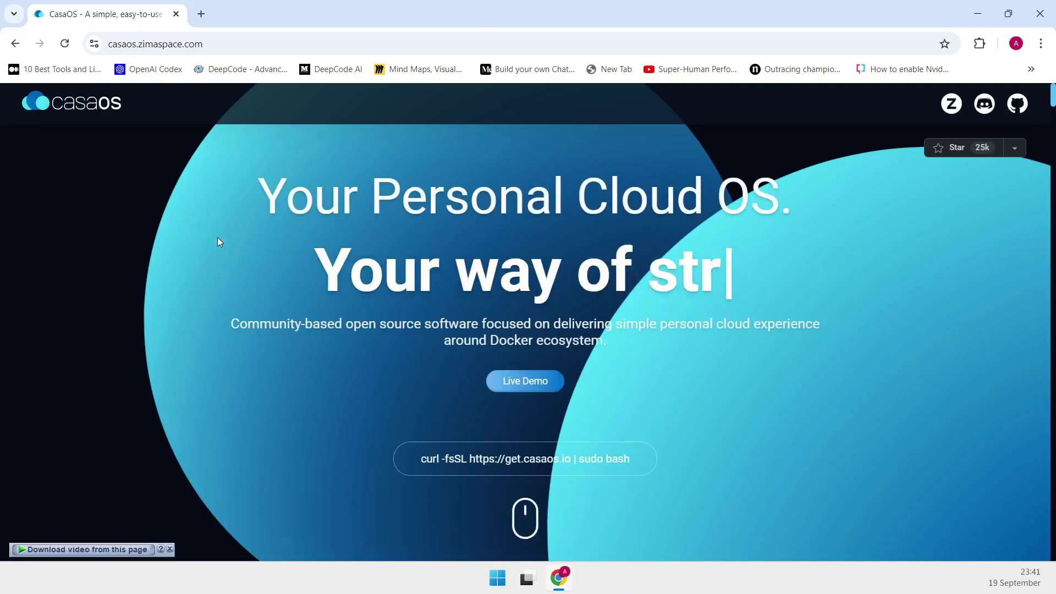
- Scroll the CasaOS homepage down to the How it works? Easy Apps installation demo
{"action": "scroll", "coordinate": [218, 242], "scroll_direction": "down", "scroll_amount": 5}
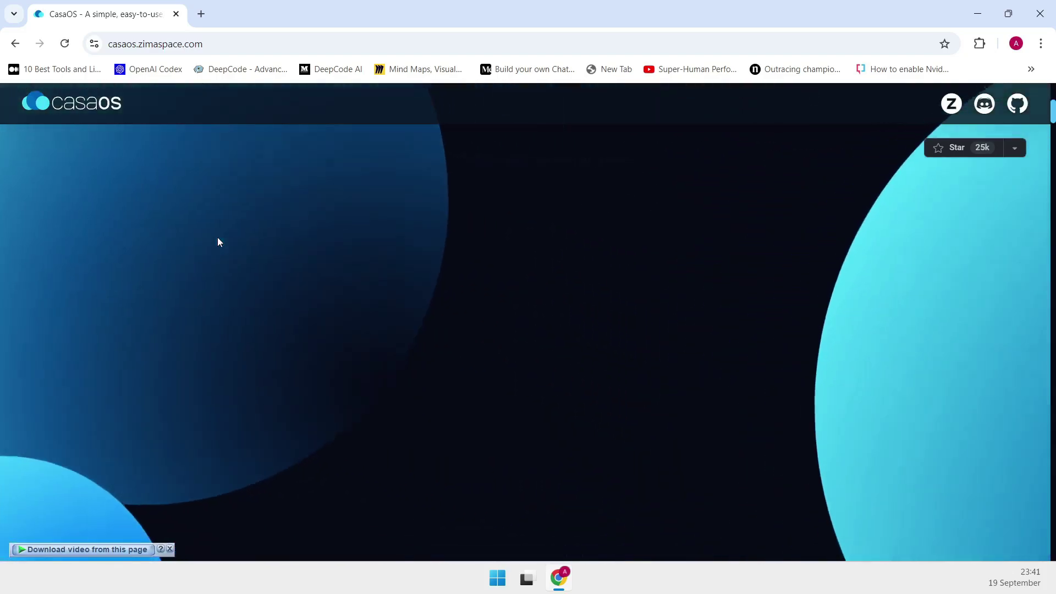
{"action": "scroll", "coordinate": [218, 242], "scroll_direction": "down", "scroll_amount": 8}
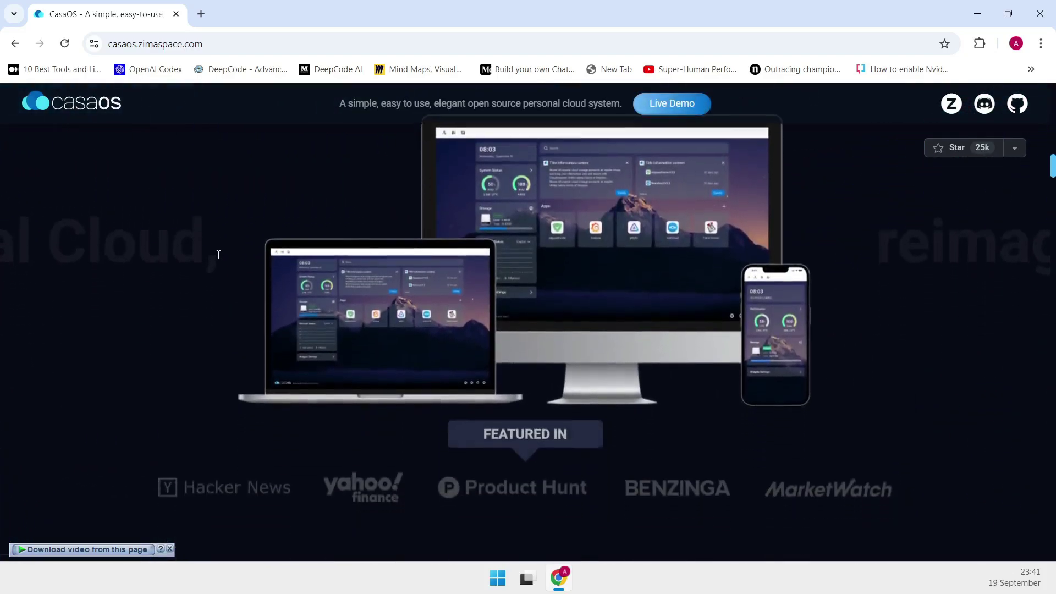
{"action": "scroll", "coordinate": [218, 261], "scroll_direction": "down", "scroll_amount": 3}
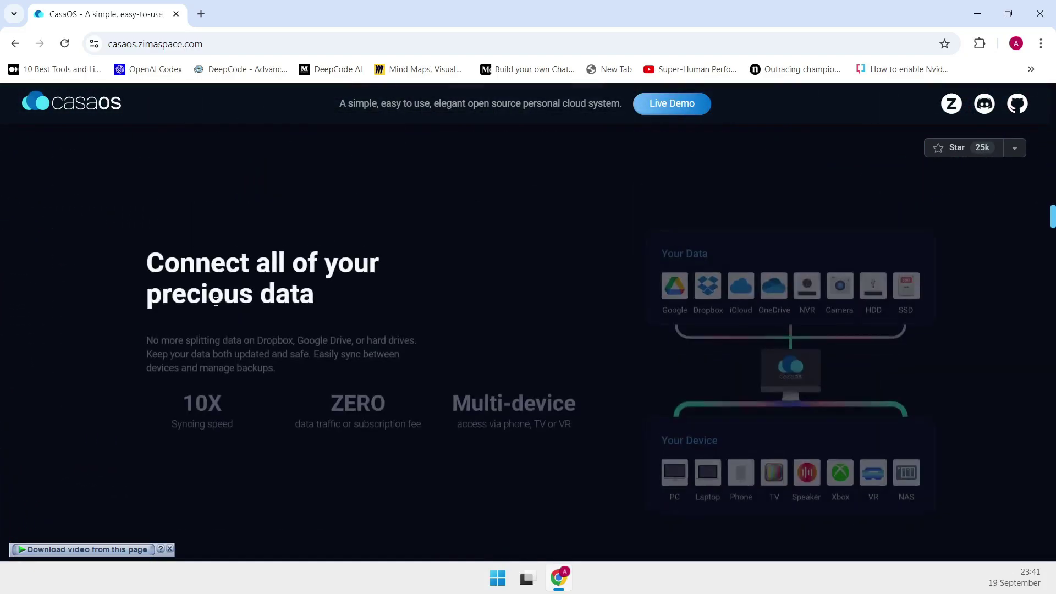
{"action": "scroll", "coordinate": [187, 360], "scroll_direction": "down", "scroll_amount": 3}
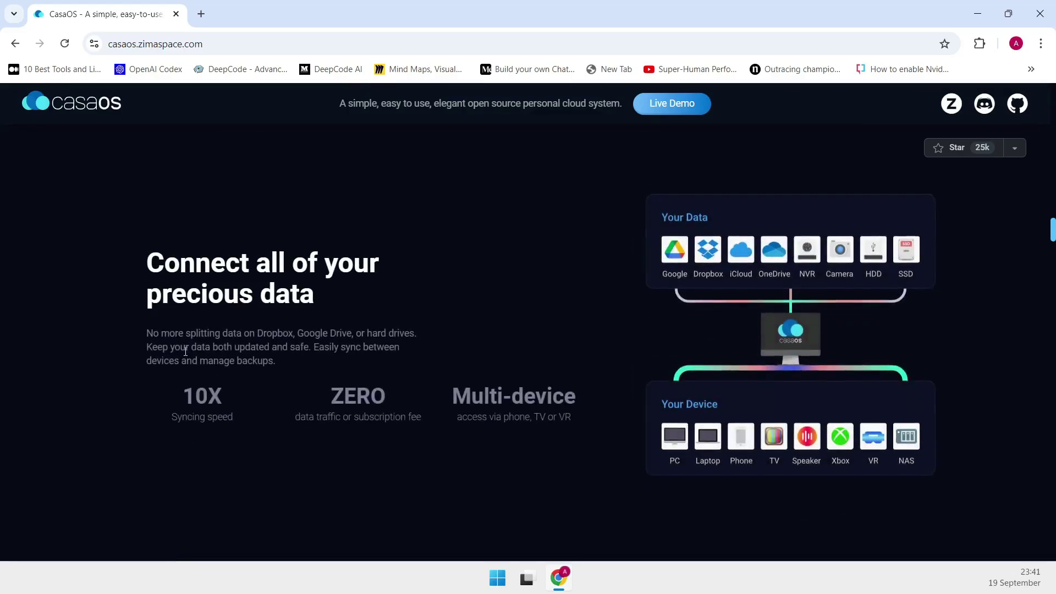
{"action": "scroll", "coordinate": [186, 360], "scroll_direction": "down", "scroll_amount": 5}
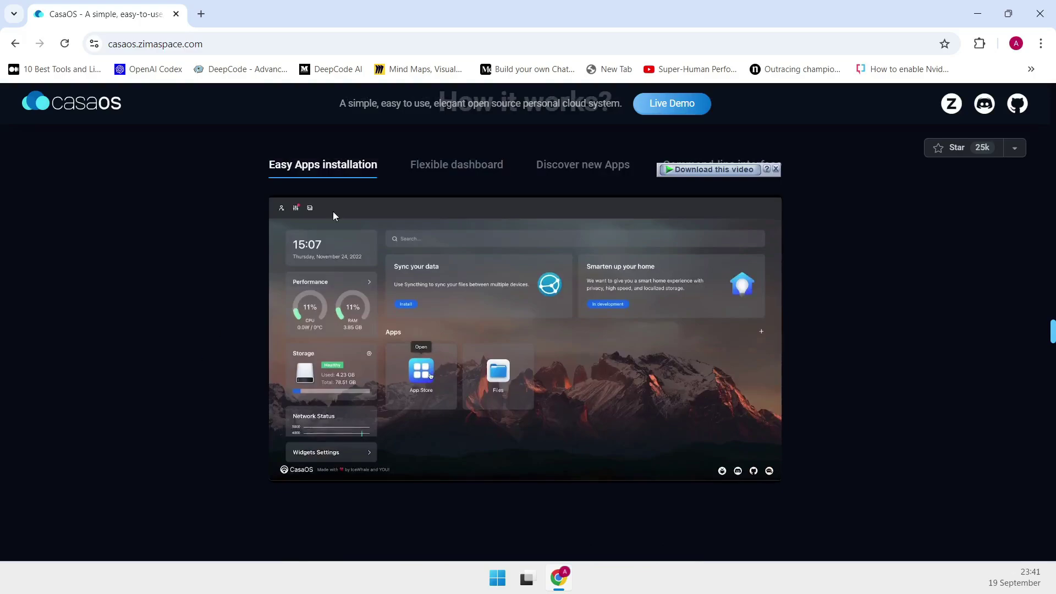
{"action": "left_click", "coordinate": [439, 175]}
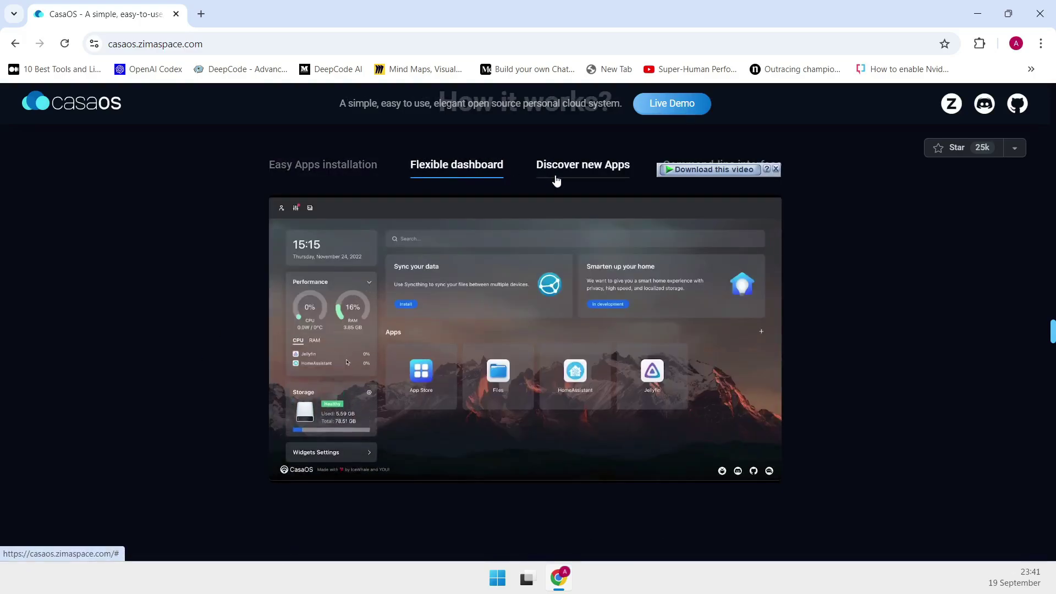
{"action": "left_click", "coordinate": [556, 177]}
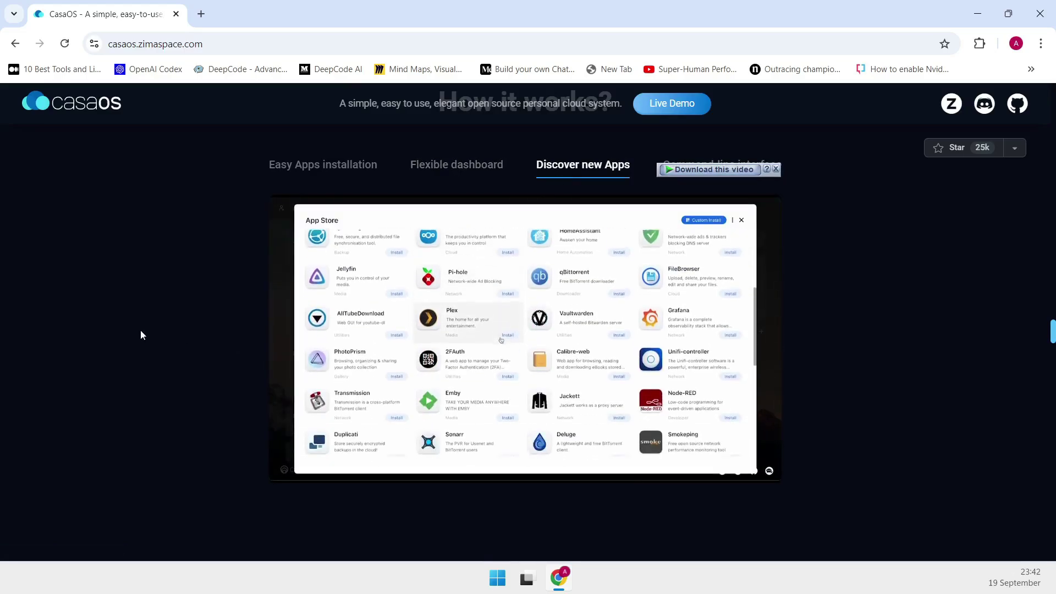
{"action": "left_click", "coordinate": [360, 162]}
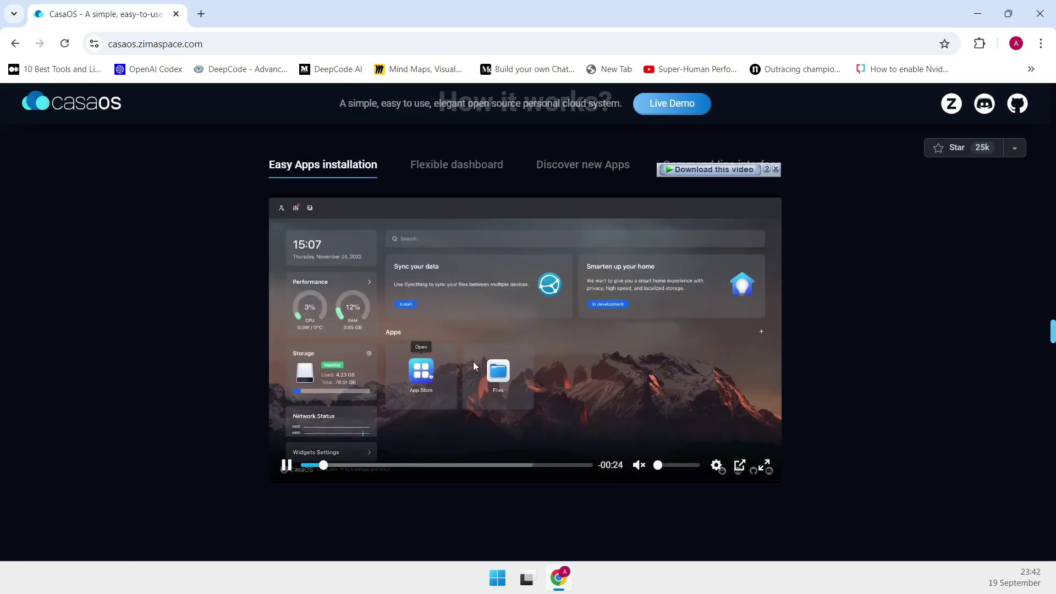
- Scroll through the remaining feature sections to the footer, nudging the comparison slider on the way
{"action": "scroll", "coordinate": [181, 370], "scroll_direction": "down", "scroll_amount": 8}
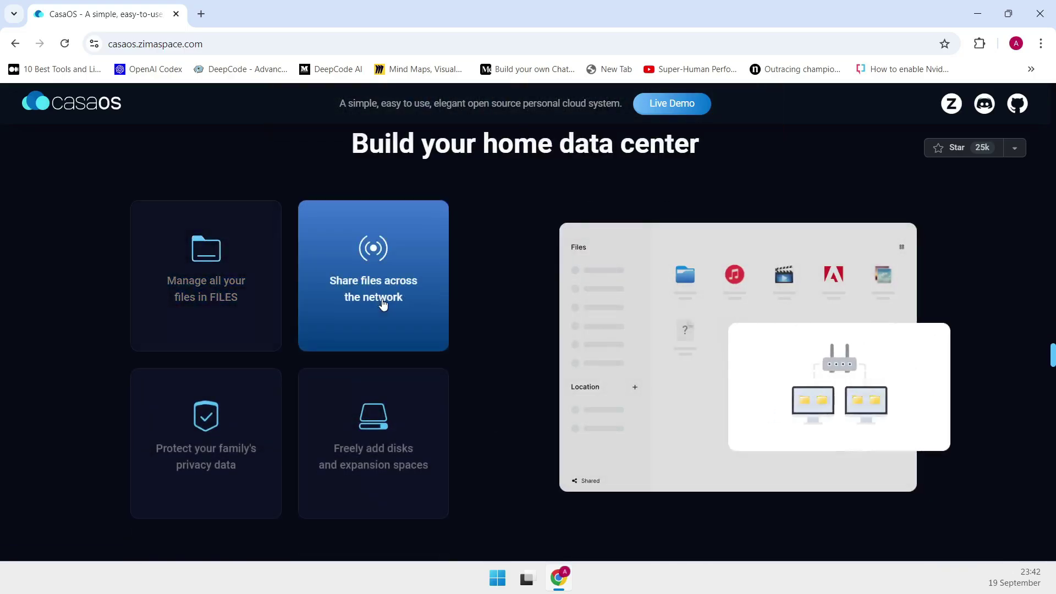
{"action": "scroll", "coordinate": [355, 420], "scroll_direction": "down", "scroll_amount": 4}
{"action": "scroll", "coordinate": [361, 412], "scroll_direction": "down", "scroll_amount": 5}
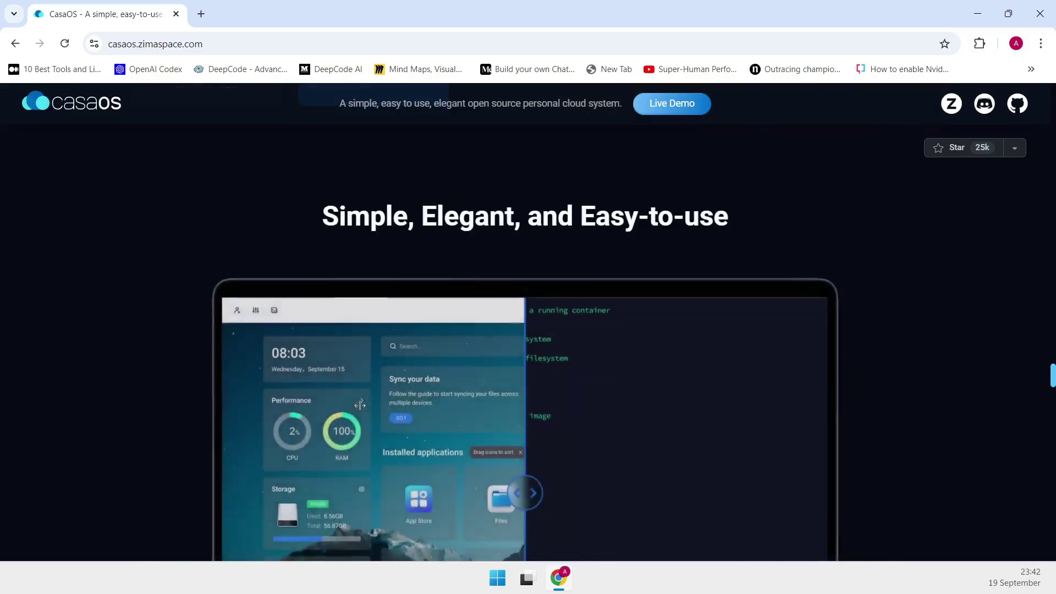
{"action": "mouse_move", "coordinate": [547, 348]}
{"action": "left_mouse_down"}
{"action": "mouse_move", "coordinate": [818, 349]}
{"action": "mouse_move", "coordinate": [181, 361]}
{"action": "mouse_move", "coordinate": [561, 362]}
{"action": "left_mouse_up"}
{"action": "scroll", "coordinate": [169, 349], "scroll_direction": "down", "scroll_amount": 10}
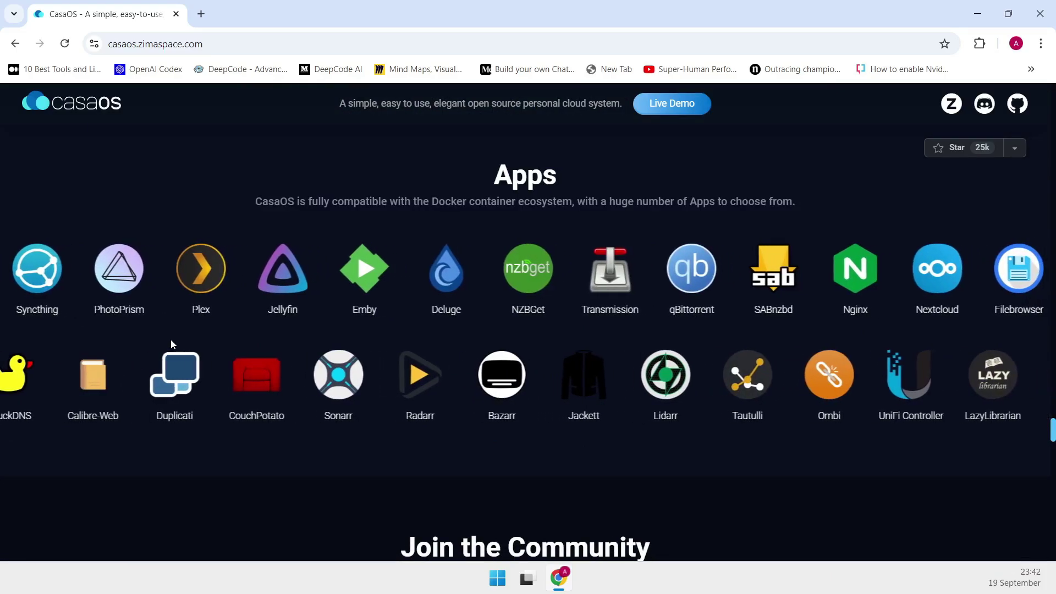
{"action": "scroll", "coordinate": [172, 341], "scroll_direction": "down", "scroll_amount": 10}
{"action": "scroll", "coordinate": [174, 341], "scroll_direction": "down", "scroll_amount": 15}
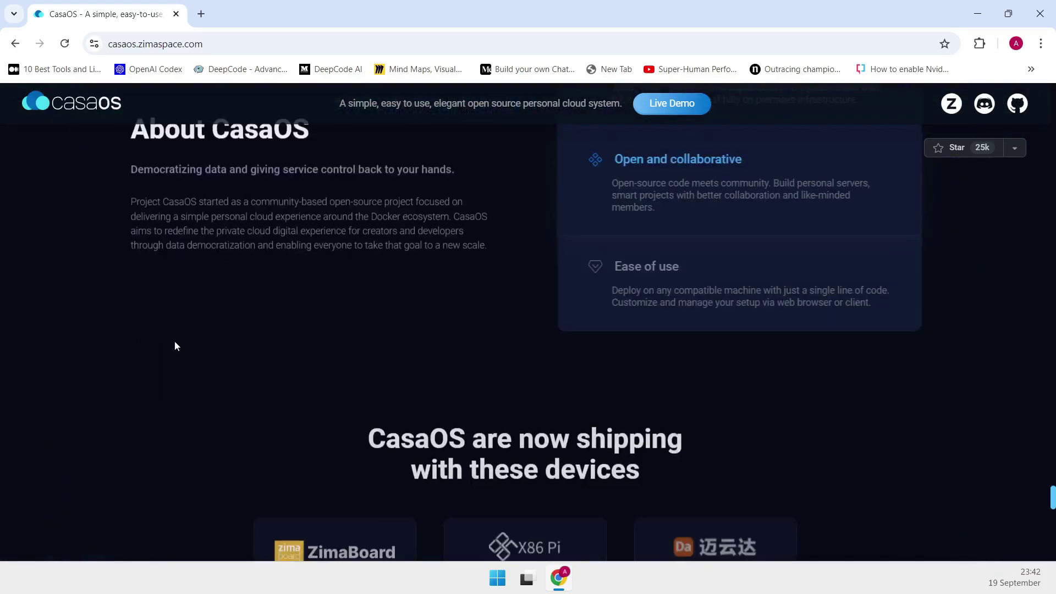
{"action": "scroll", "coordinate": [183, 347], "scroll_direction": "down", "scroll_amount": 5}
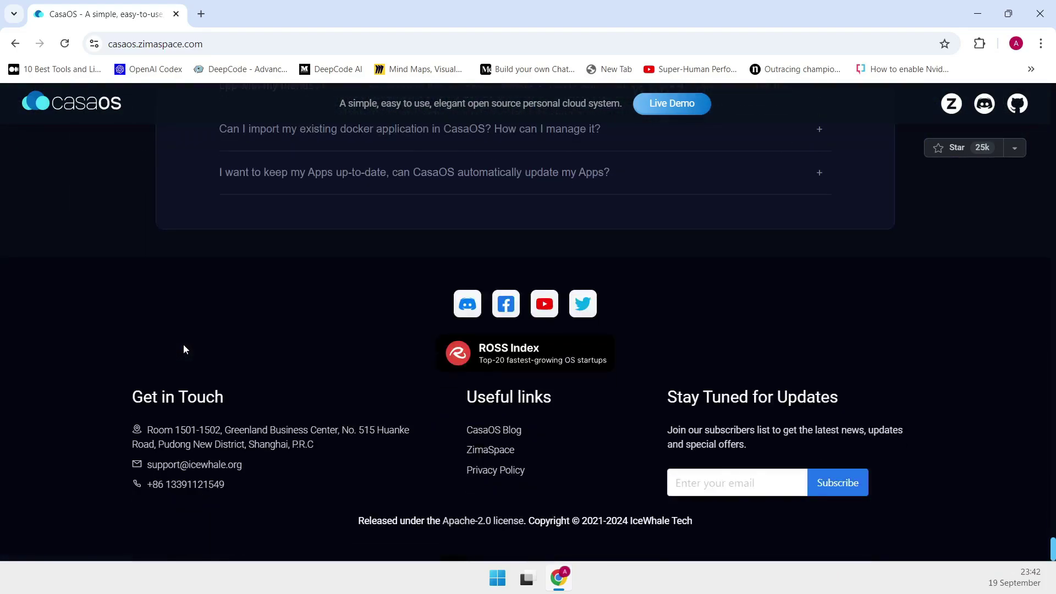
- Open the CasaOS Live Demo and switch the browser to full screen
{"action": "scroll", "coordinate": [183, 347], "scroll_direction": "up", "scroll_amount": 10}
{"action": "left_click", "coordinate": [676, 105]}
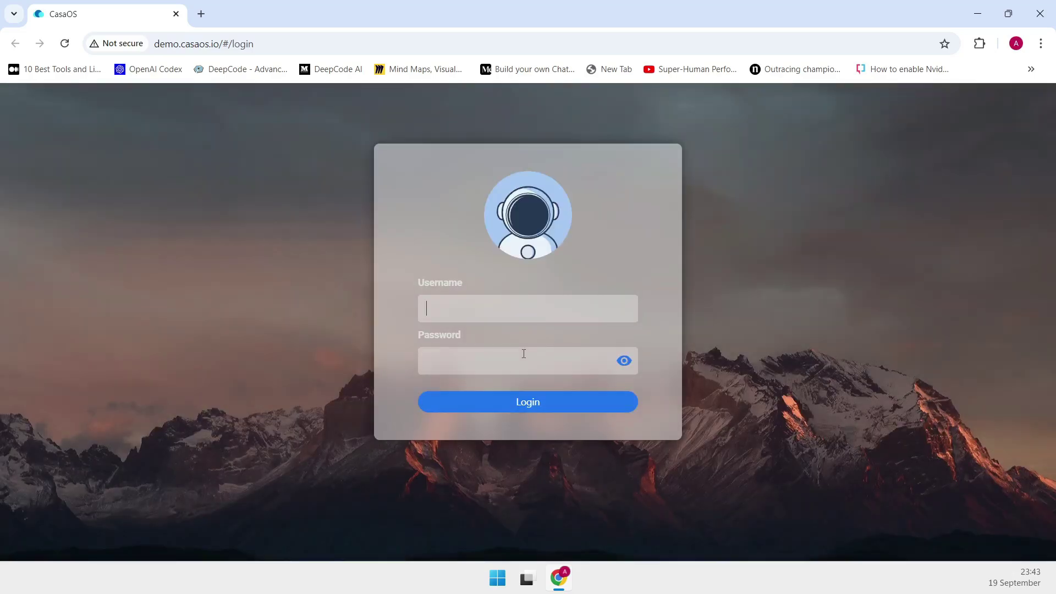
{"action": "key", "text": "F11"}
- Fill in the demo username and password on the login form
{"action": "type", "text": "caso"}
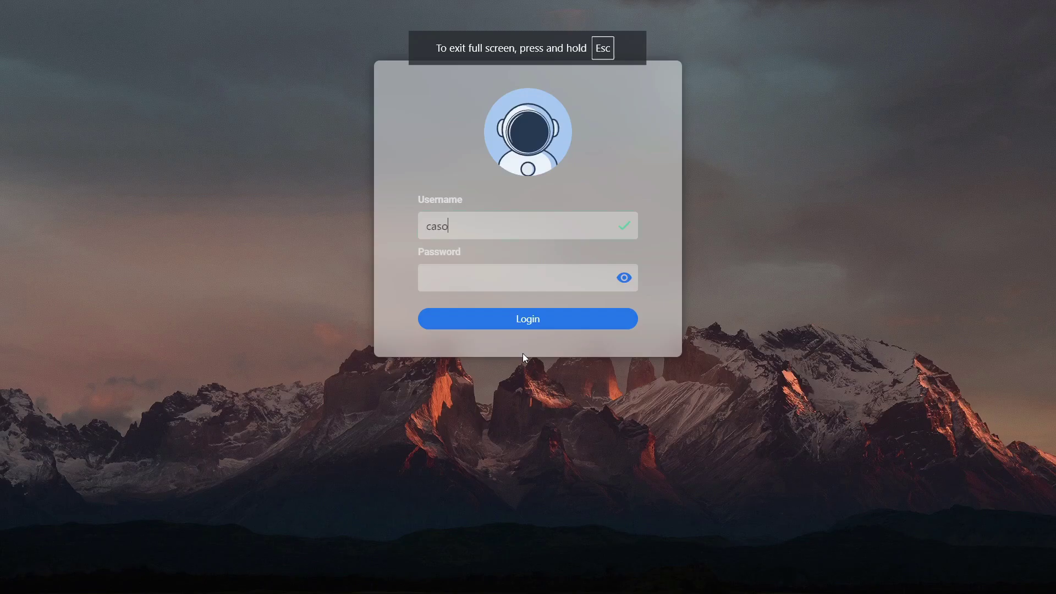
{"action": "key", "text": "BackSpace"}
{"action": "type", "text": "aos"}
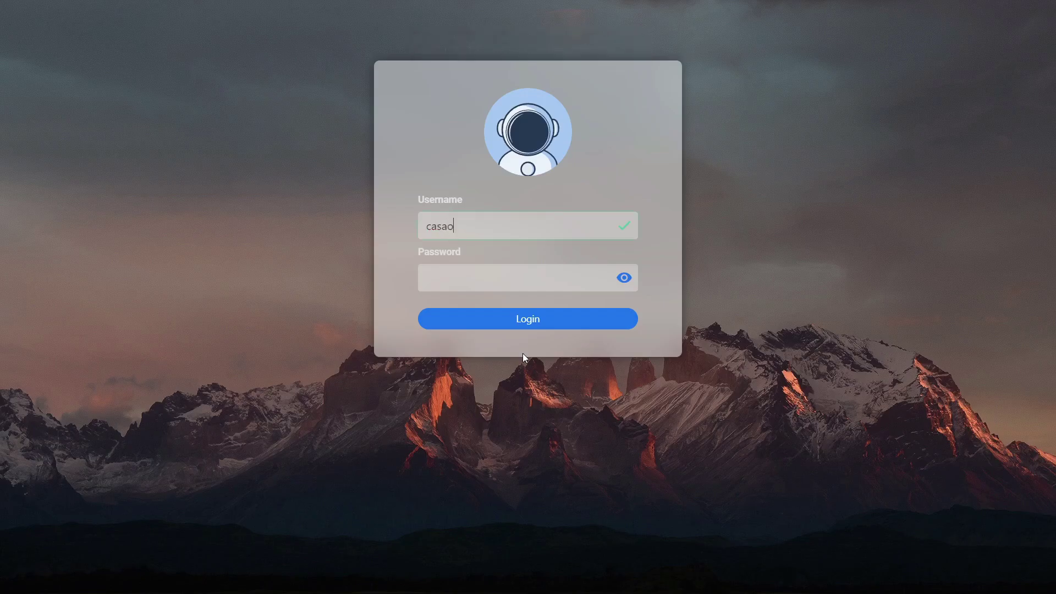
{"action": "key", "text": "Tab"}
{"action": "type", "text": "casa"}
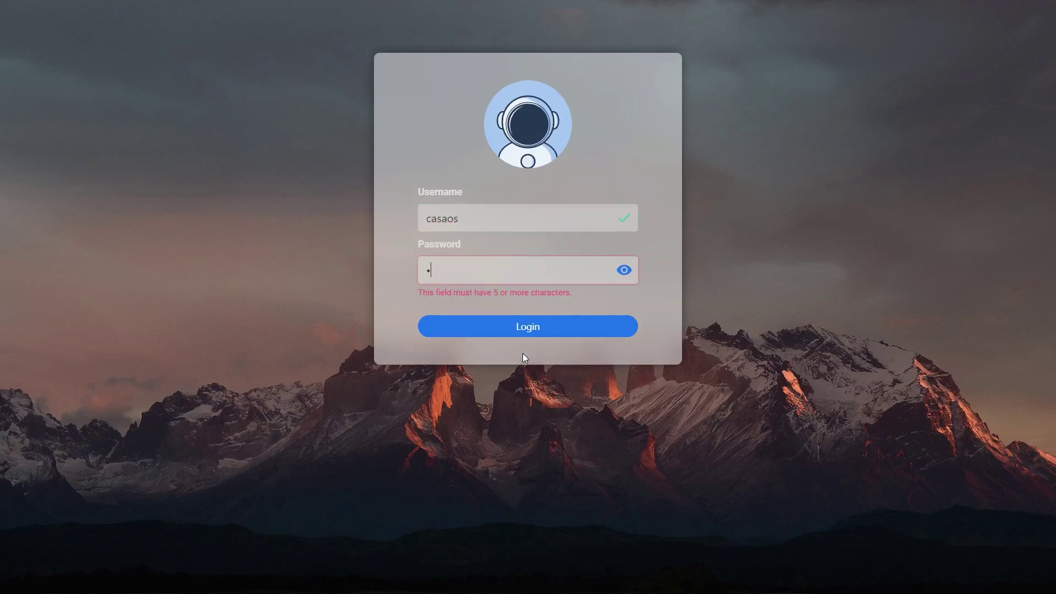
{"action": "type", "text": "os"}
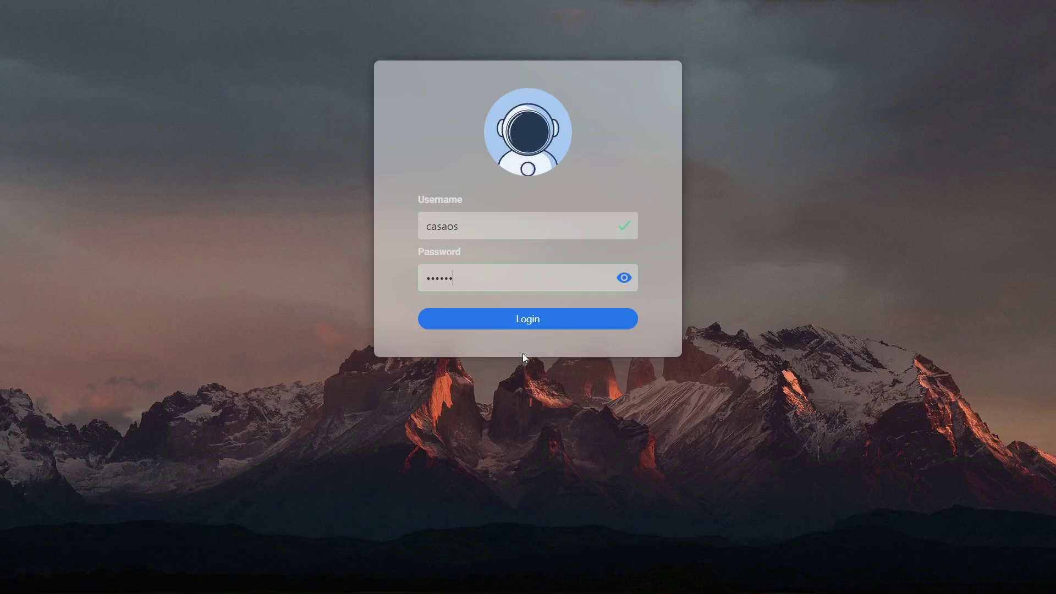
- Log in to the demo and dismiss Chrome's password warning and save-password prompt
{"action": "left_click", "coordinate": [552, 323]}
{"action": "left_click", "coordinate": [644, 176]}
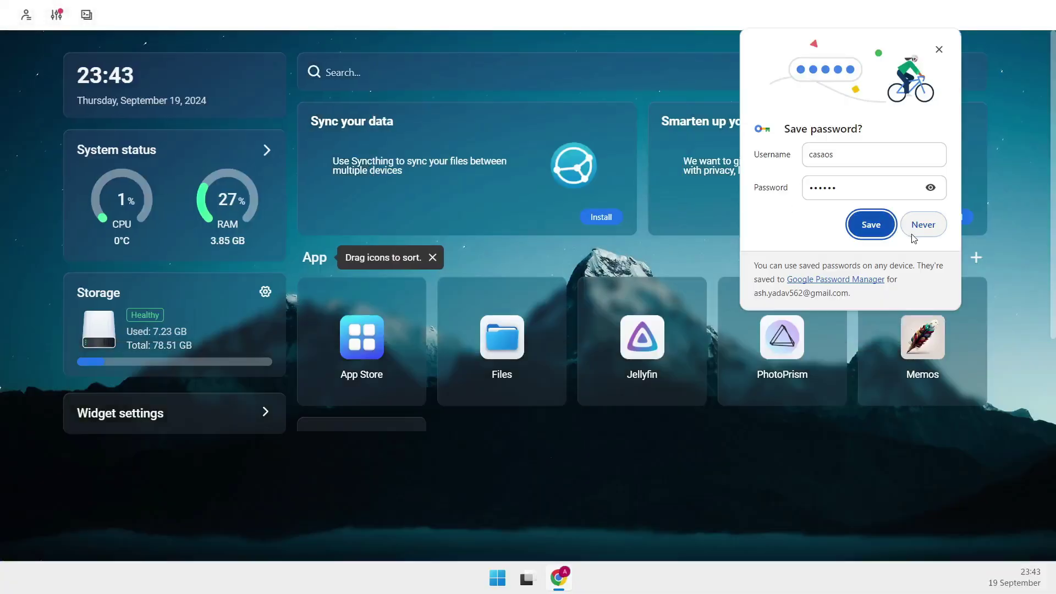
{"action": "left_click", "coordinate": [920, 226]}
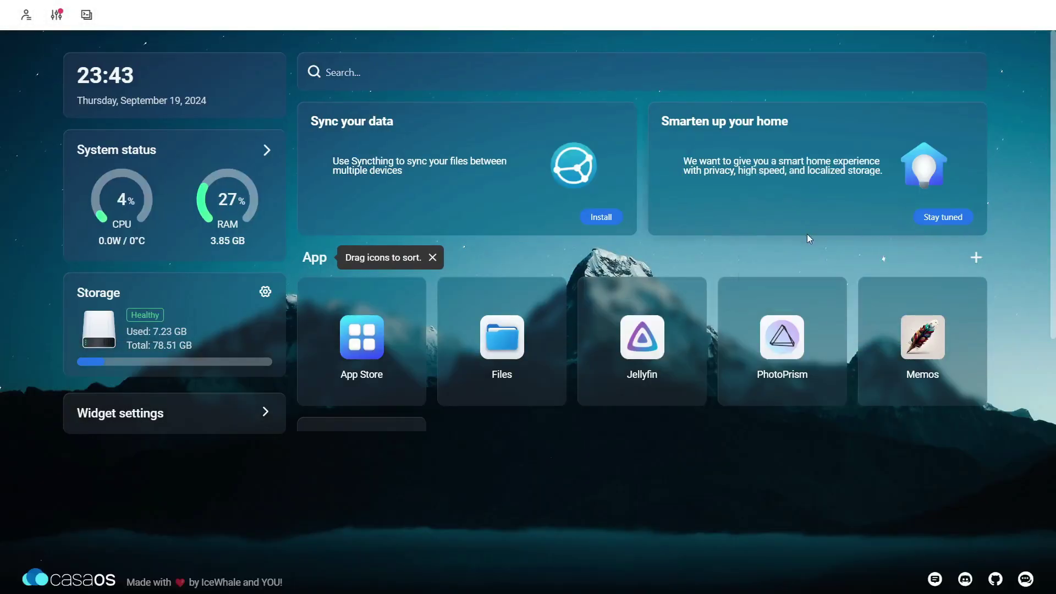
- Open and close the dashboard Settings panel, then the Terminal and logs window
{"action": "left_click", "coordinate": [61, 18]}
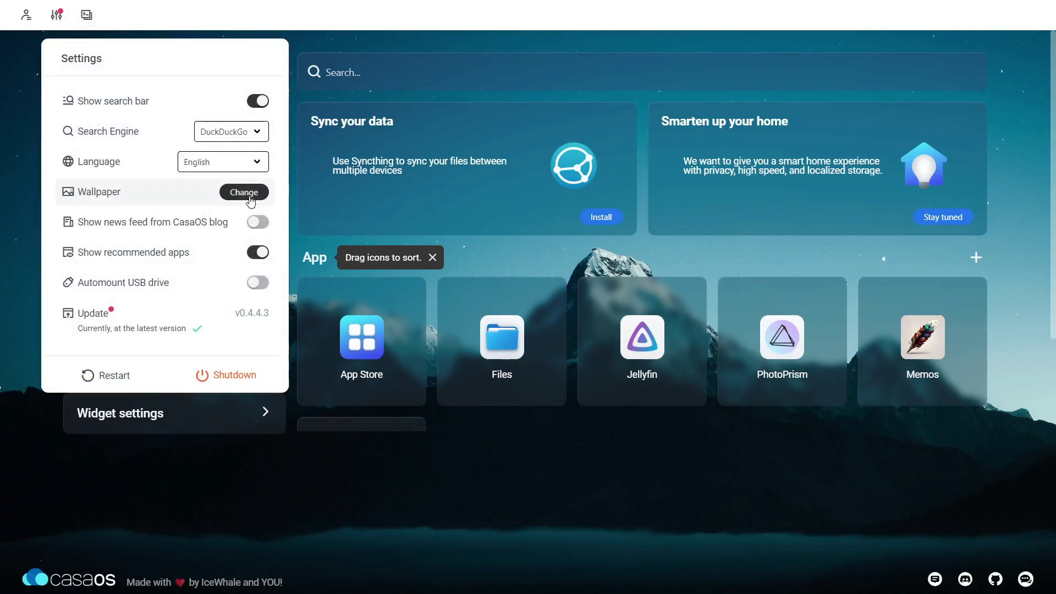
{"action": "left_click", "coordinate": [56, 17]}
{"action": "left_click", "coordinate": [88, 16]}
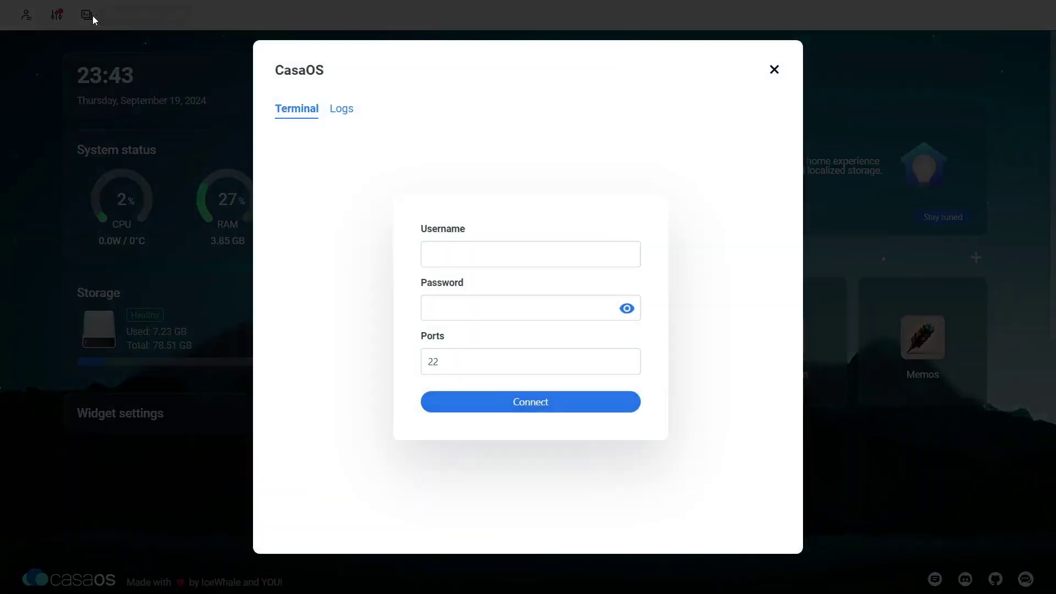
{"action": "left_click", "coordinate": [775, 70]}
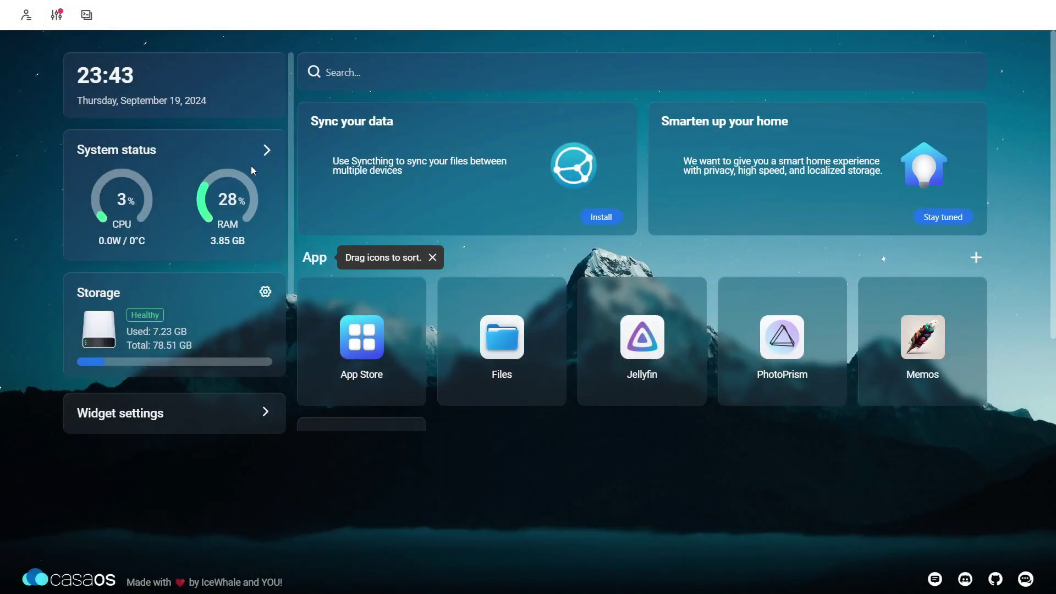
{"action": "left_click", "coordinate": [265, 292]}
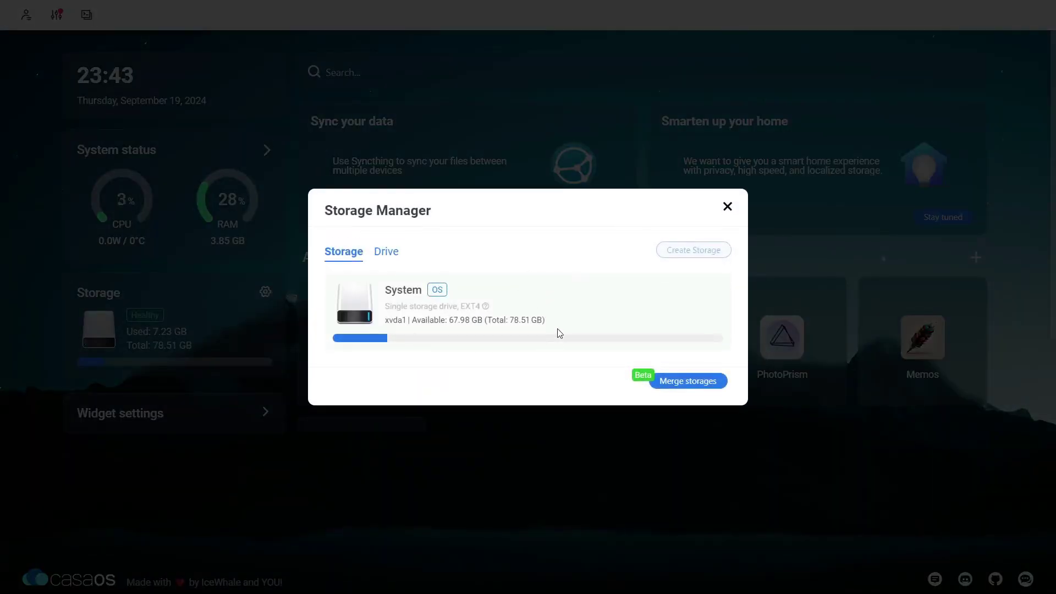
{"action": "left_click", "coordinate": [386, 251]}
{"action": "left_click", "coordinate": [342, 252]}
{"action": "left_click", "coordinate": [720, 208]}
{"action": "left_click", "coordinate": [220, 425]}
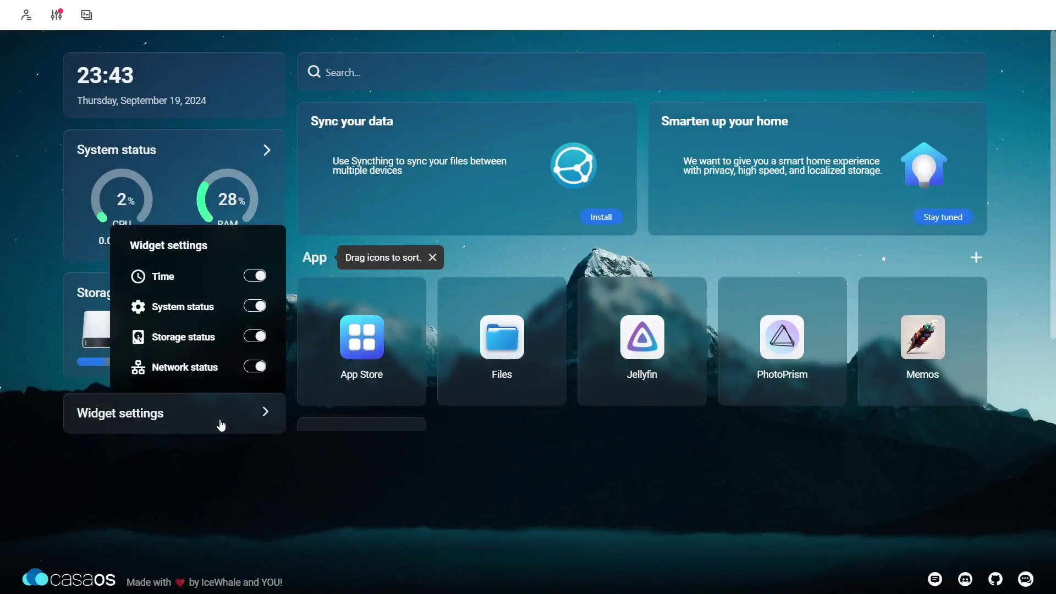
{"action": "left_click", "coordinate": [221, 425]}
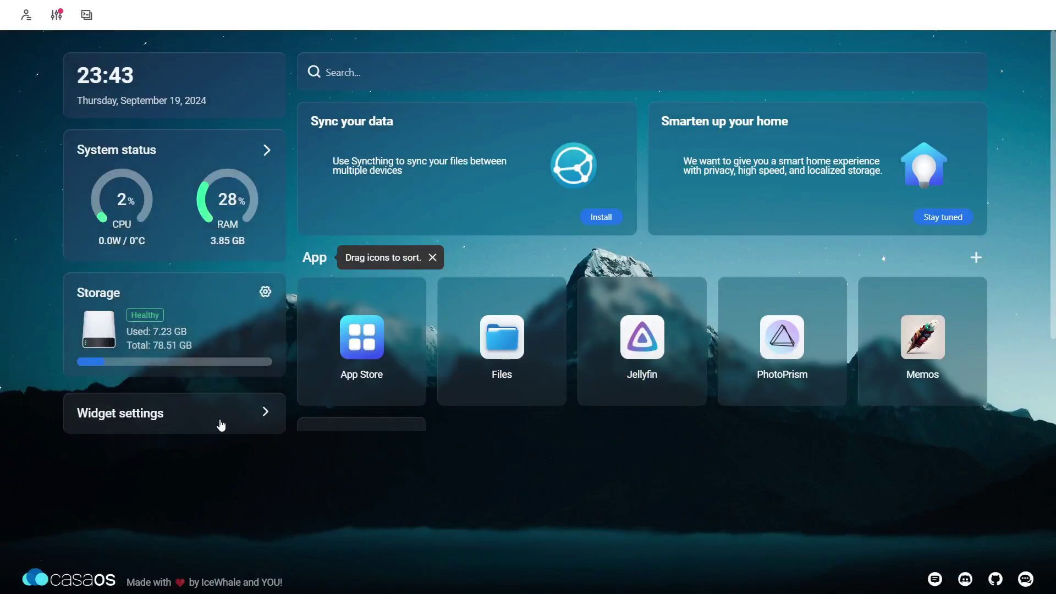
- Dismiss the dashboard tip about sorting app icons
{"action": "left_click", "coordinate": [438, 263]}
{"action": "scroll", "coordinate": [677, 368], "scroll_direction": "down", "scroll_amount": 2}
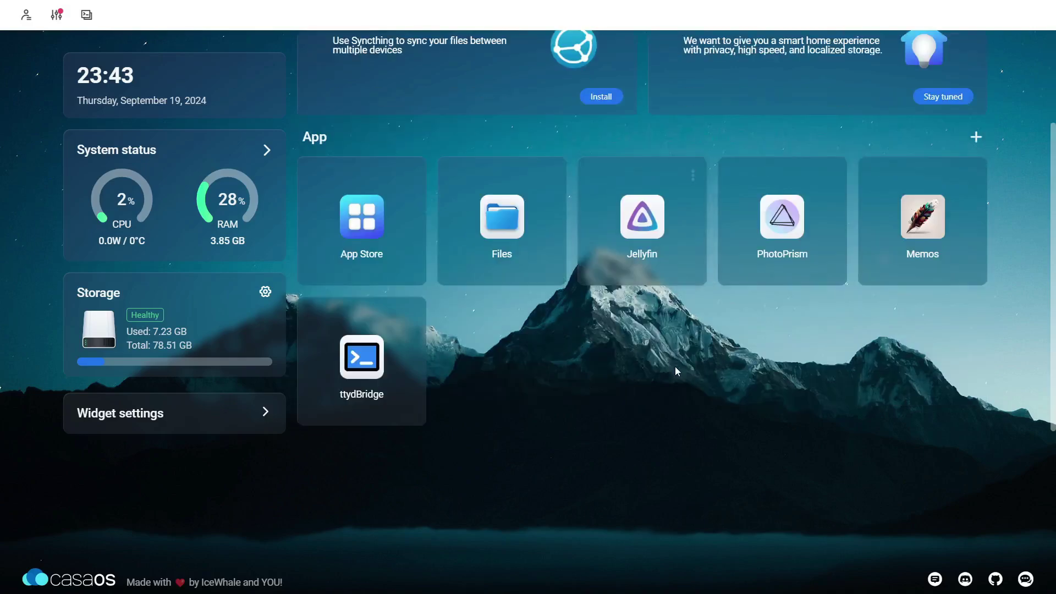
{"action": "scroll", "coordinate": [675, 364], "scroll_direction": "up", "scroll_amount": 2}
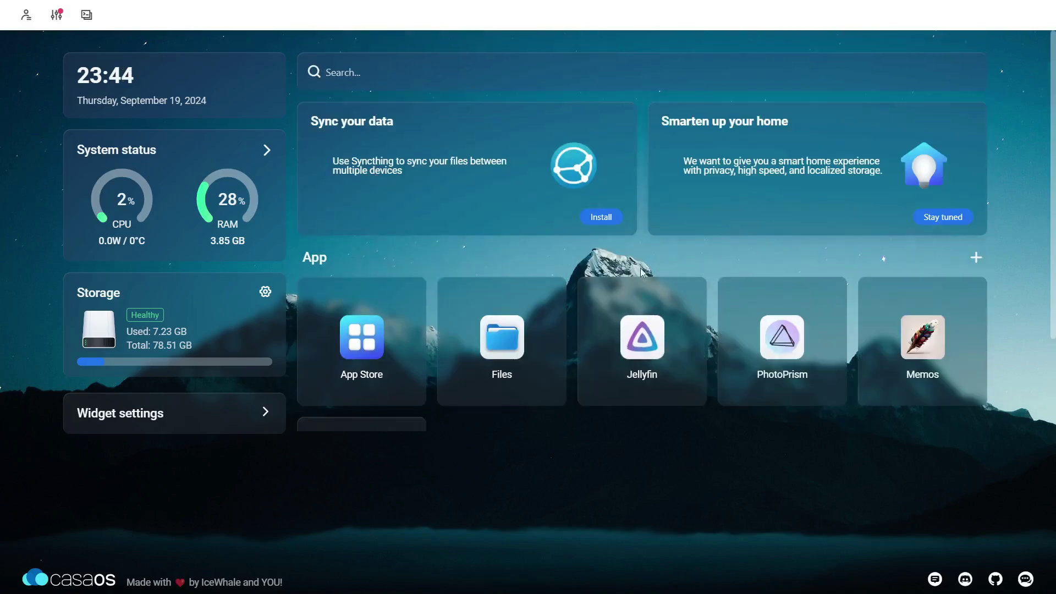
- In Files, browse the Media > Gallery photos, then go to DATA and the Root folder
{"action": "left_click", "coordinate": [516, 357]}
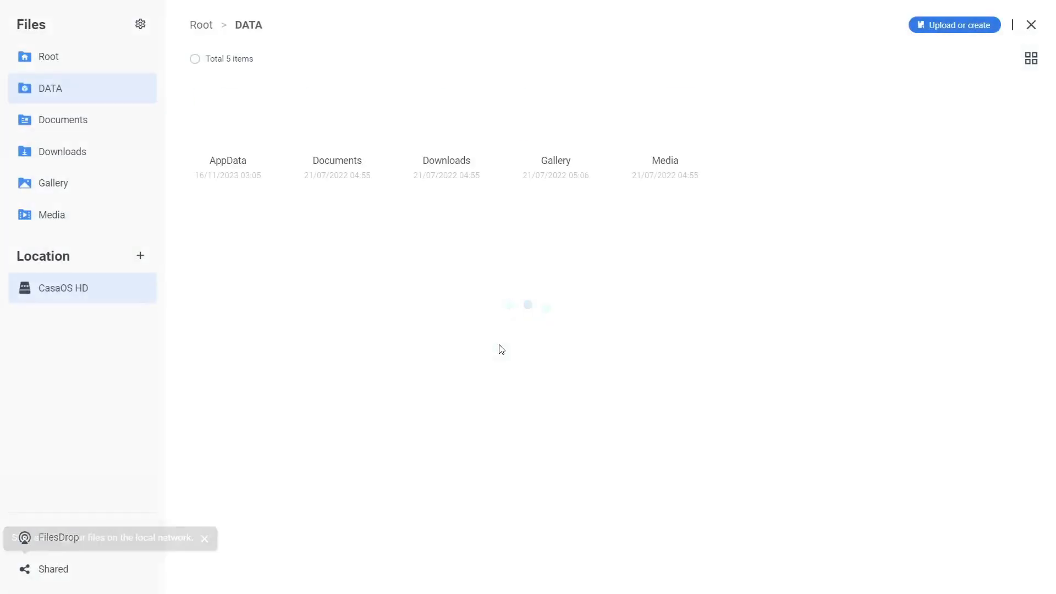
{"action": "left_click", "coordinate": [68, 214]}
{"action": "left_click", "coordinate": [72, 186]}
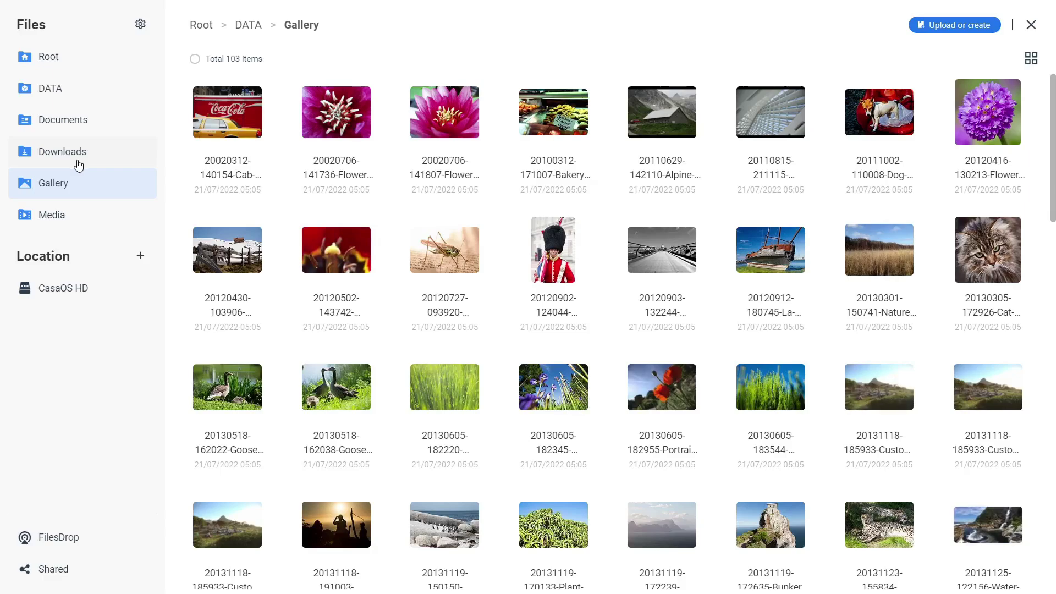
{"action": "scroll", "coordinate": [289, 165], "scroll_direction": "down", "scroll_amount": 20}
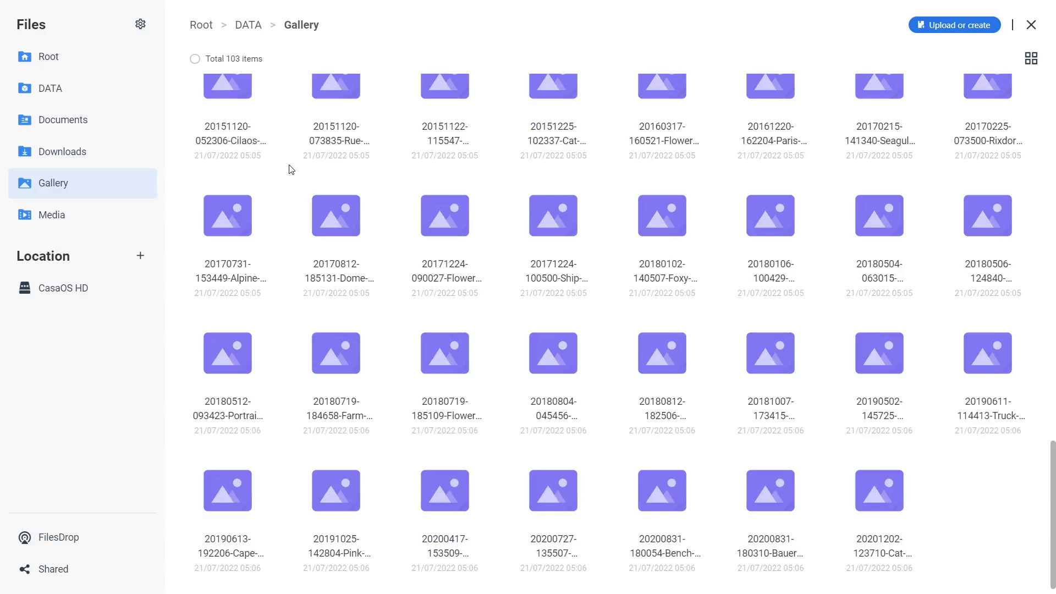
{"action": "scroll", "coordinate": [338, 231], "scroll_direction": "up", "scroll_amount": 3}
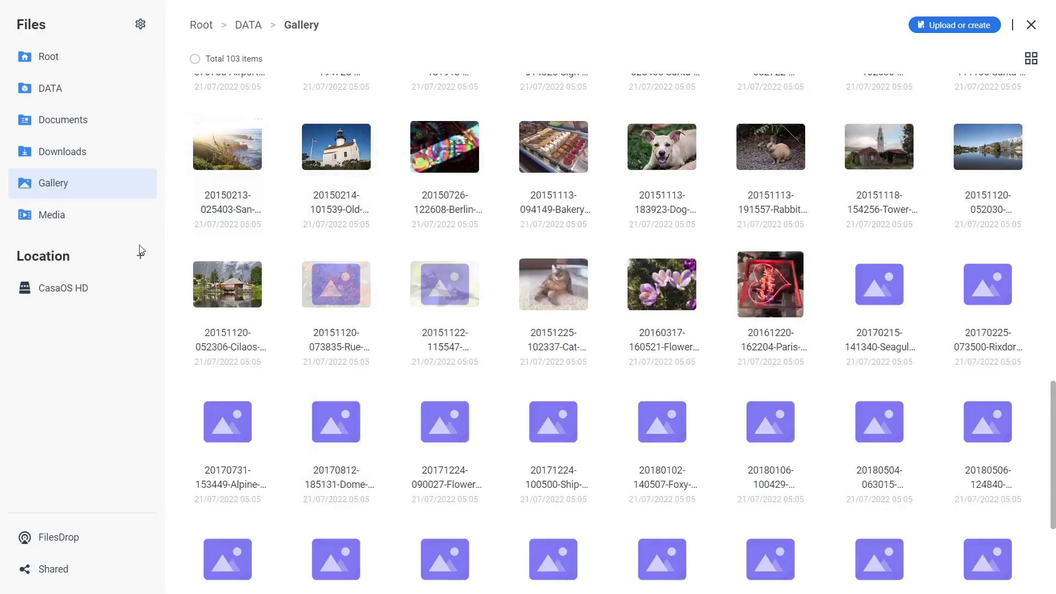
{"action": "left_click", "coordinate": [78, 288]}
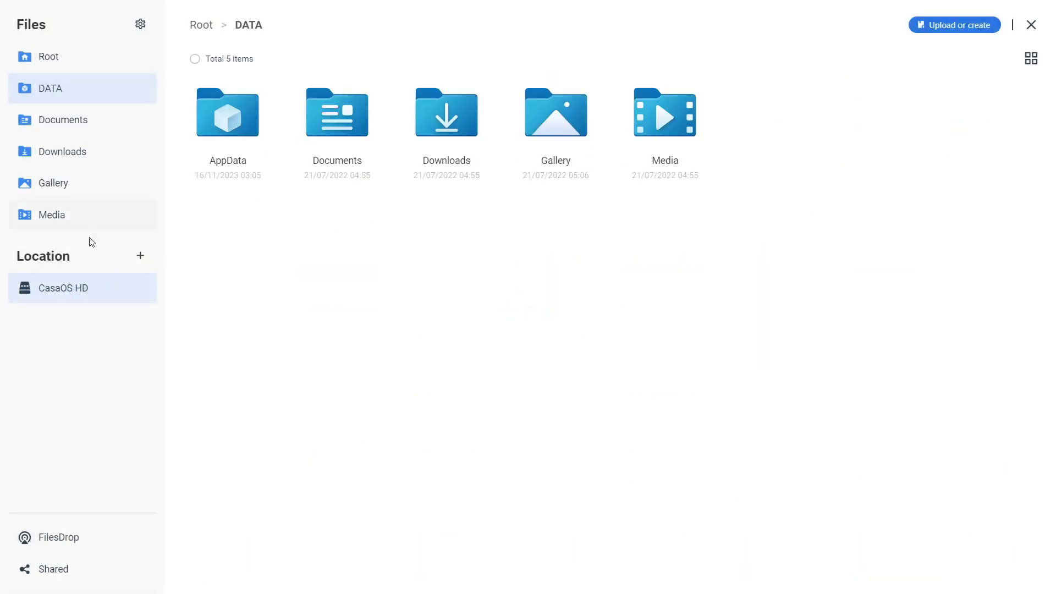
{"action": "left_click", "coordinate": [55, 63]}
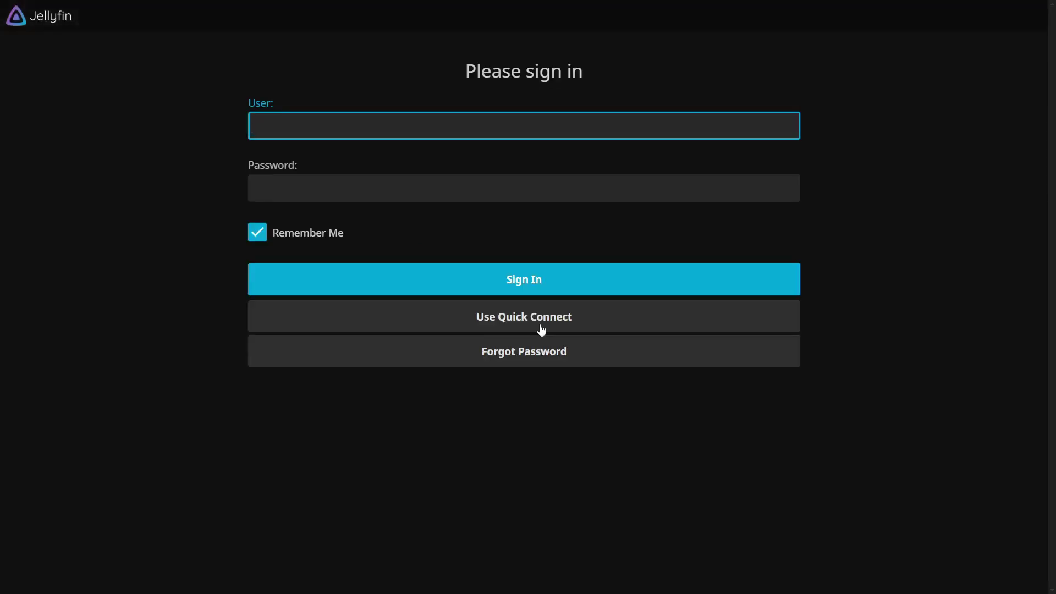
- Sign in to Jellyfin with the demo credentials and dismiss the password breach warning
{"action": "type", "text": "casaos"}
{"action": "key", "text": "Tab"}
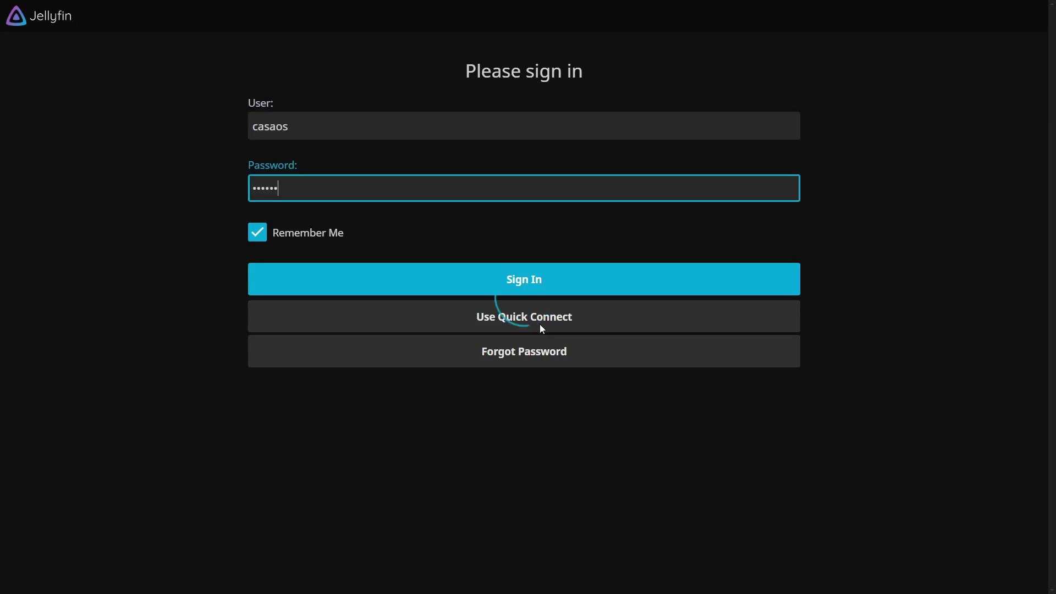
{"action": "key", "text": "Return"}
{"action": "left_click", "coordinate": [646, 179]}
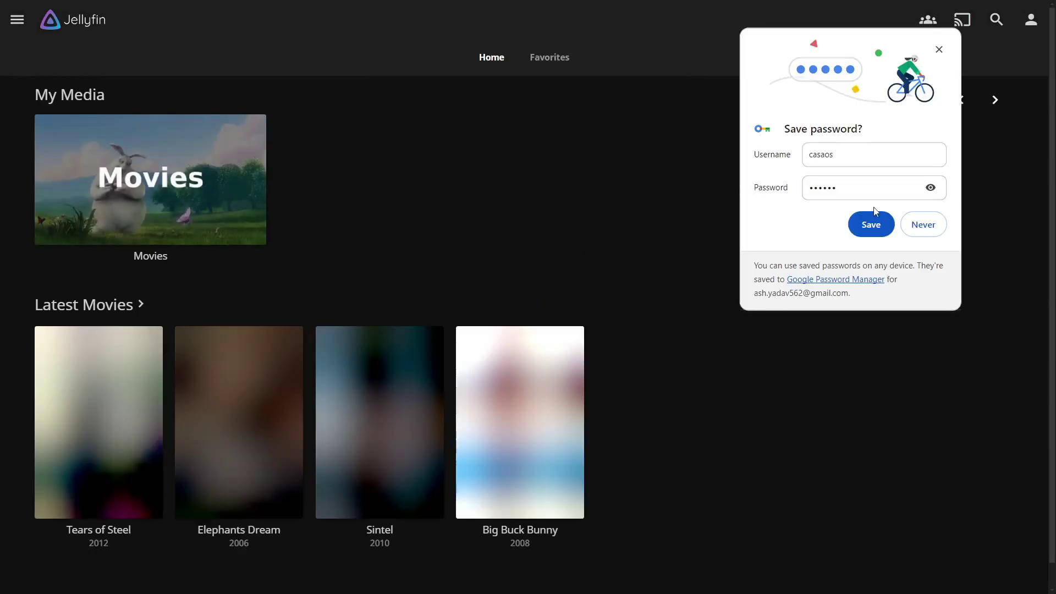
- Decline saving the password, then switch between Jellyfin's Favorites and Home views
{"action": "left_click", "coordinate": [925, 223]}
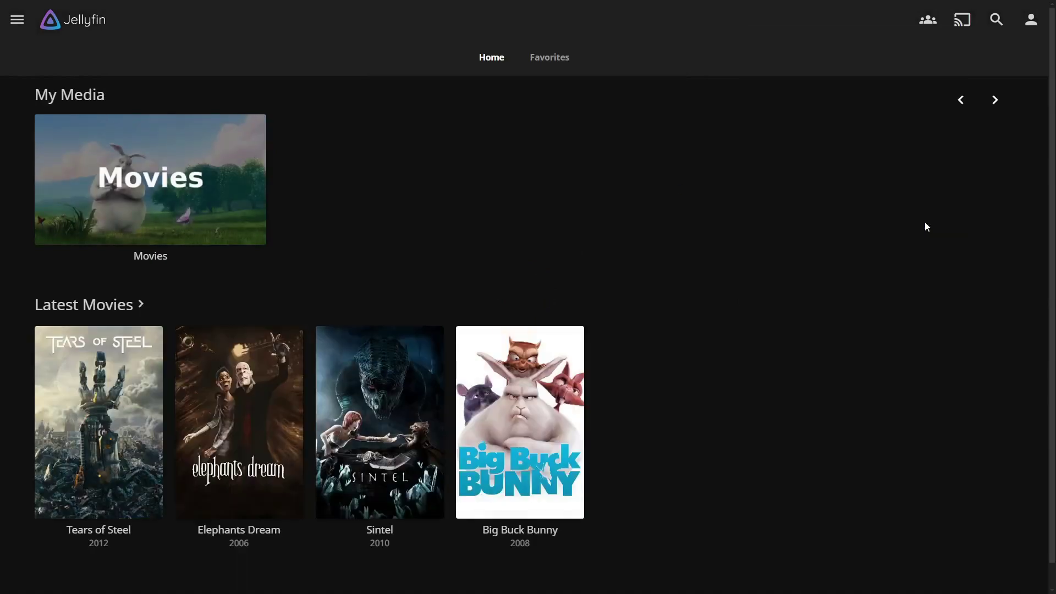
{"action": "left_click", "coordinate": [551, 71]}
{"action": "left_click", "coordinate": [483, 69]}
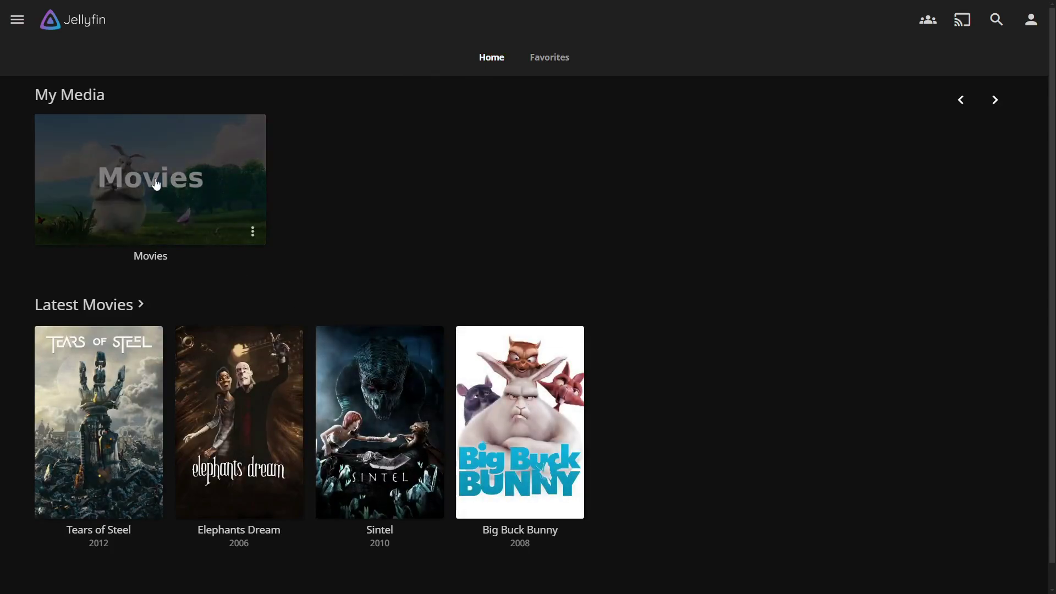
- Open the Movies library, view the Tears of Steel details, then go back Home
{"action": "left_click", "coordinate": [156, 184]}
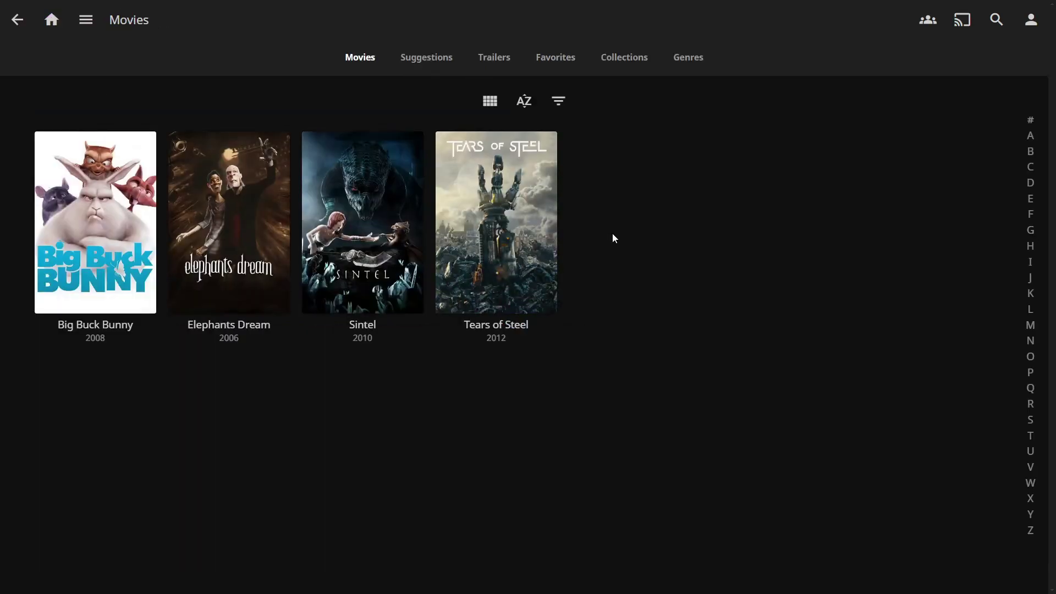
{"action": "left_click", "coordinate": [514, 237]}
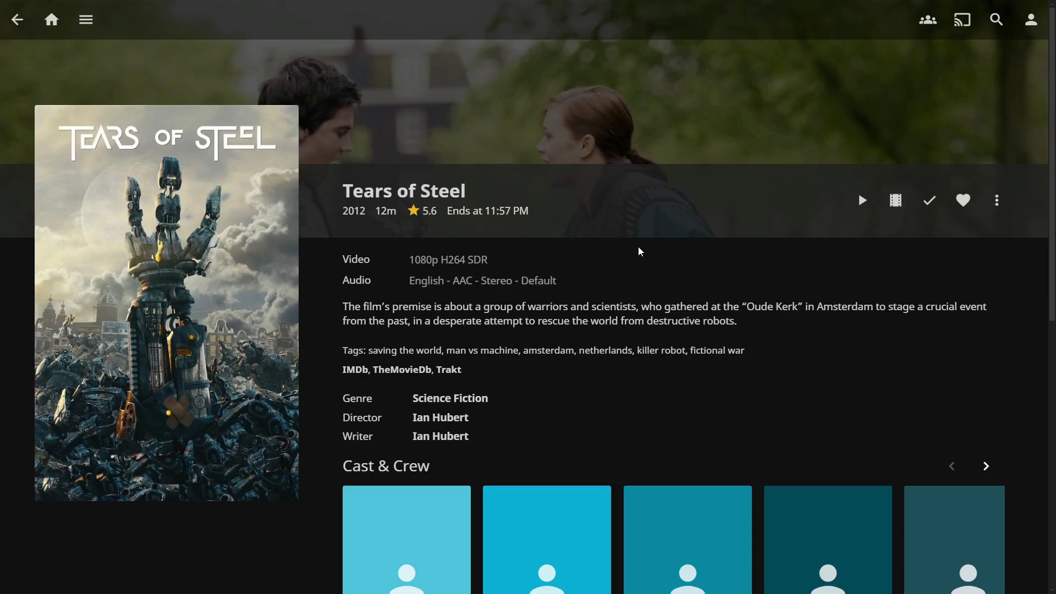
{"action": "scroll", "coordinate": [638, 252], "scroll_direction": "down", "scroll_amount": 8}
{"action": "scroll", "coordinate": [636, 254], "scroll_direction": "up", "scroll_amount": 8}
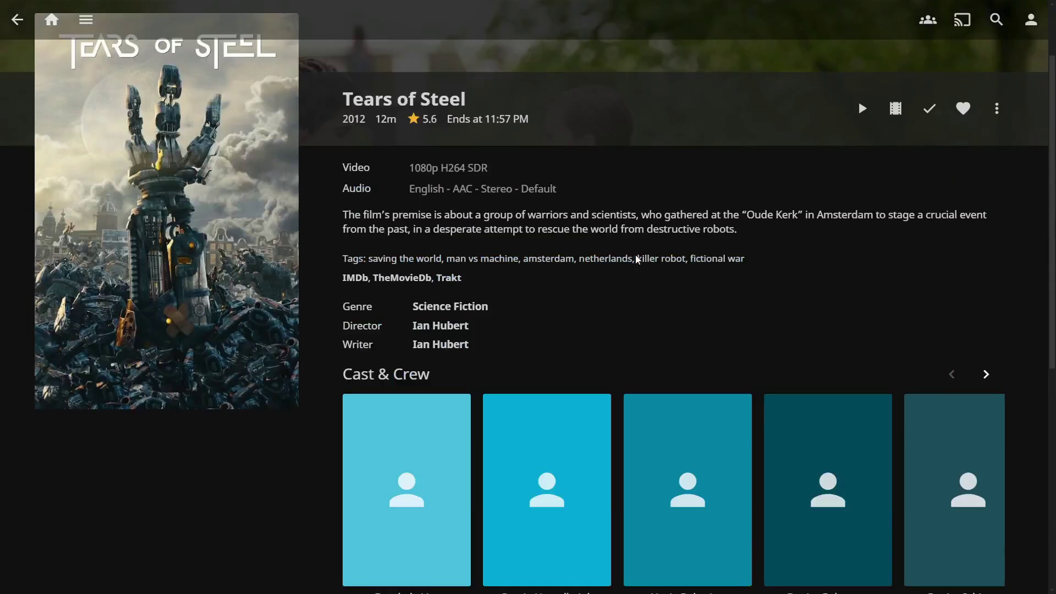
{"action": "left_click", "coordinate": [52, 20]}
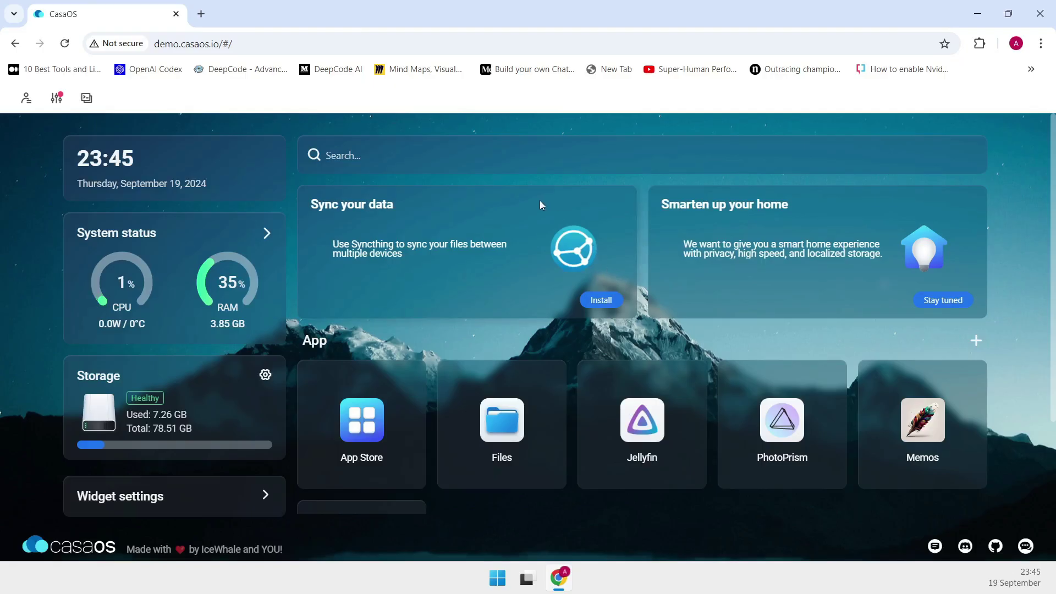
- Put the dashboard back in full screen and open the App Store
{"action": "key", "text": "F11"}
{"action": "scroll", "coordinate": [639, 242], "scroll_direction": "down", "scroll_amount": 2}
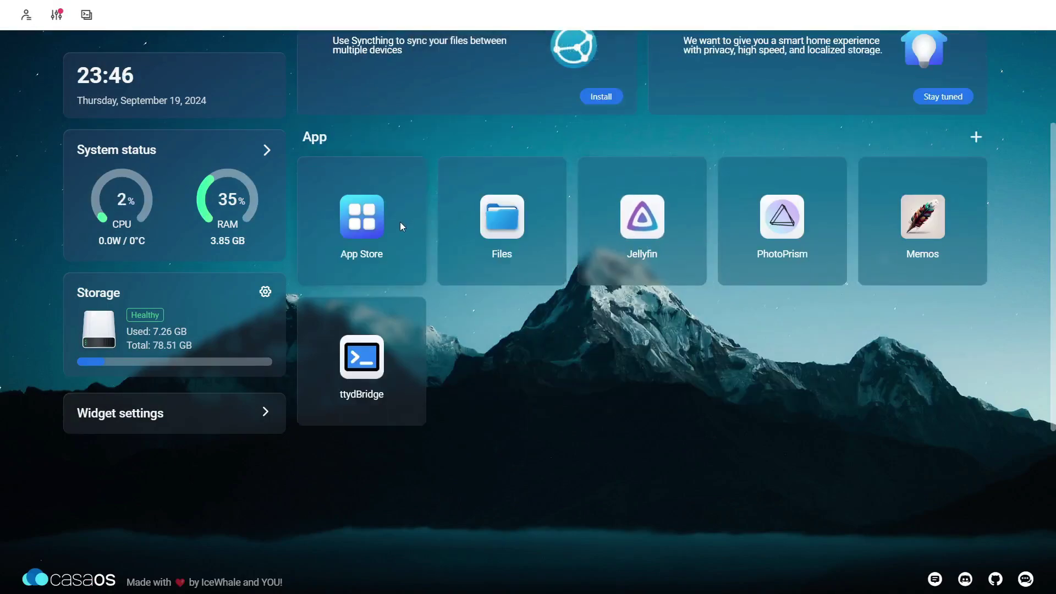
{"action": "left_click", "coordinate": [372, 223]}
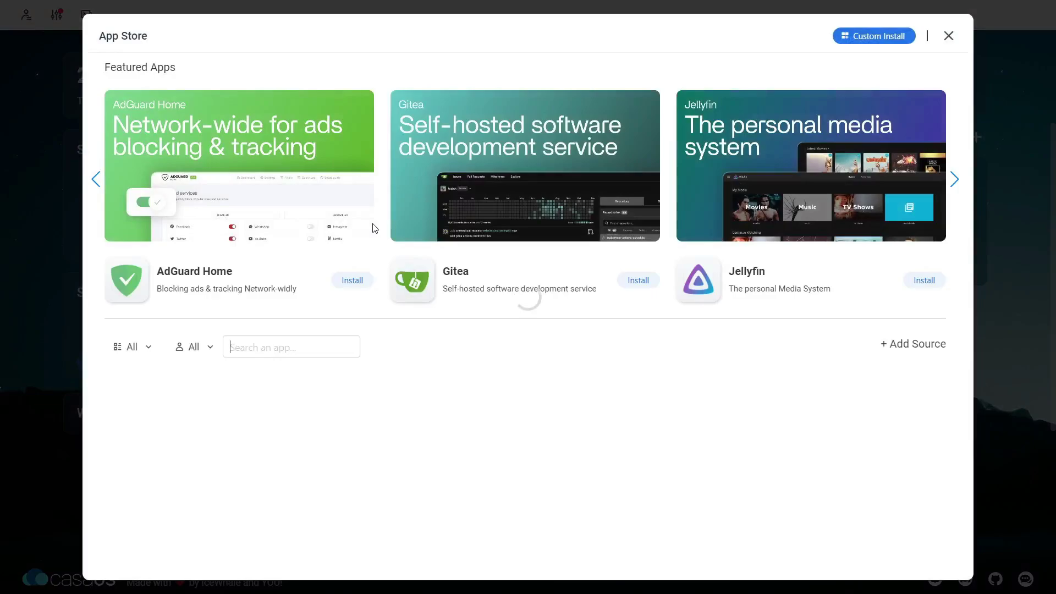
- Scroll through the full App Store catalogue and back up again
{"action": "scroll", "coordinate": [517, 313], "scroll_direction": "down", "scroll_amount": 3}
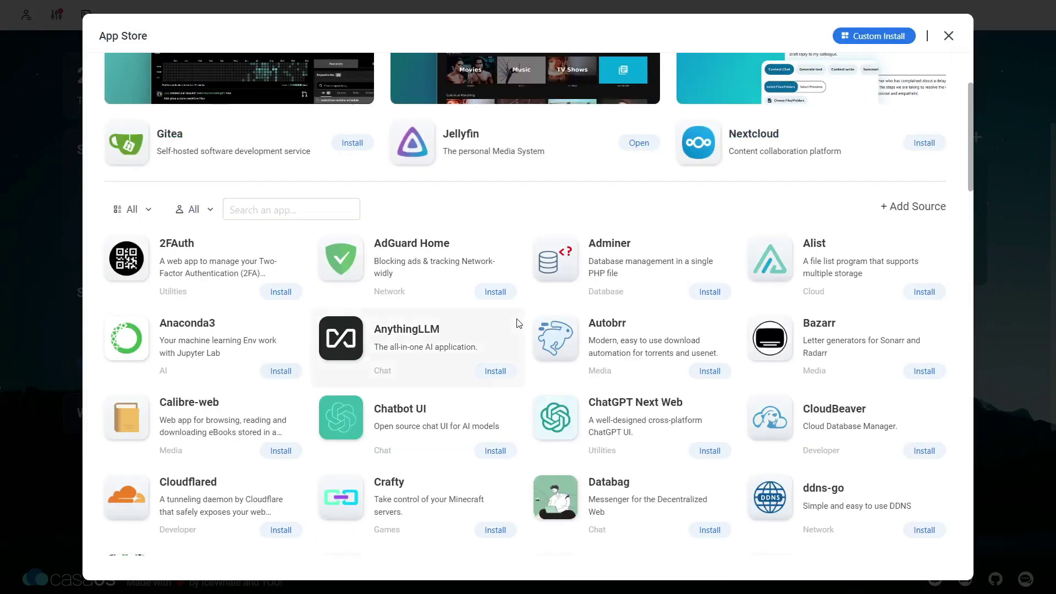
{"action": "scroll", "coordinate": [518, 323], "scroll_direction": "down", "scroll_amount": 3}
{"action": "scroll", "coordinate": [438, 302], "scroll_direction": "down", "scroll_amount": 15}
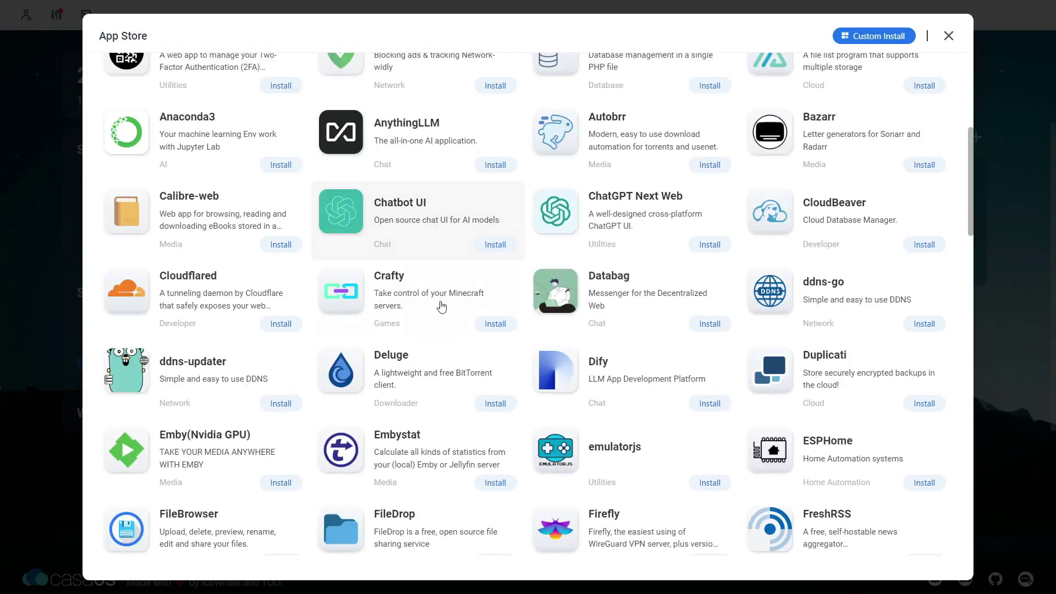
{"action": "scroll", "coordinate": [431, 312], "scroll_direction": "down", "scroll_amount": 6}
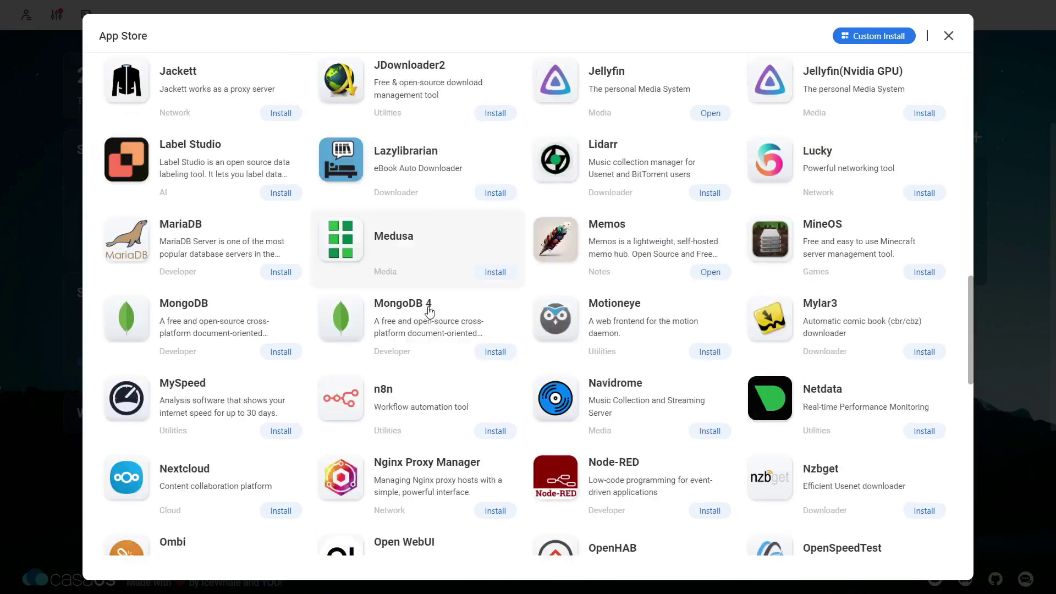
{"action": "scroll", "coordinate": [427, 315], "scroll_direction": "down", "scroll_amount": 12}
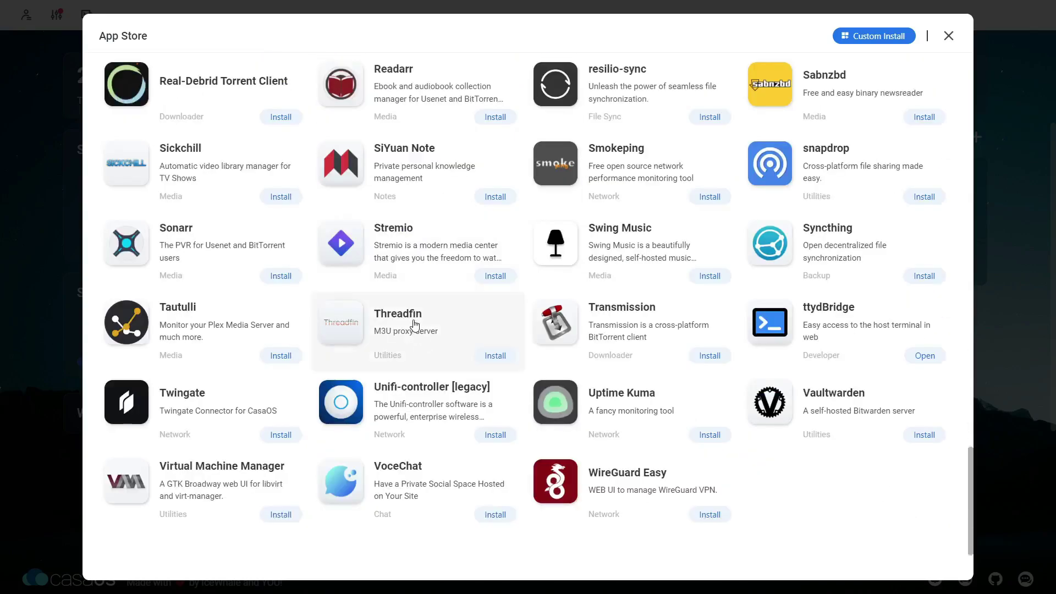
{"action": "scroll", "coordinate": [415, 327], "scroll_direction": "up", "scroll_amount": 20}
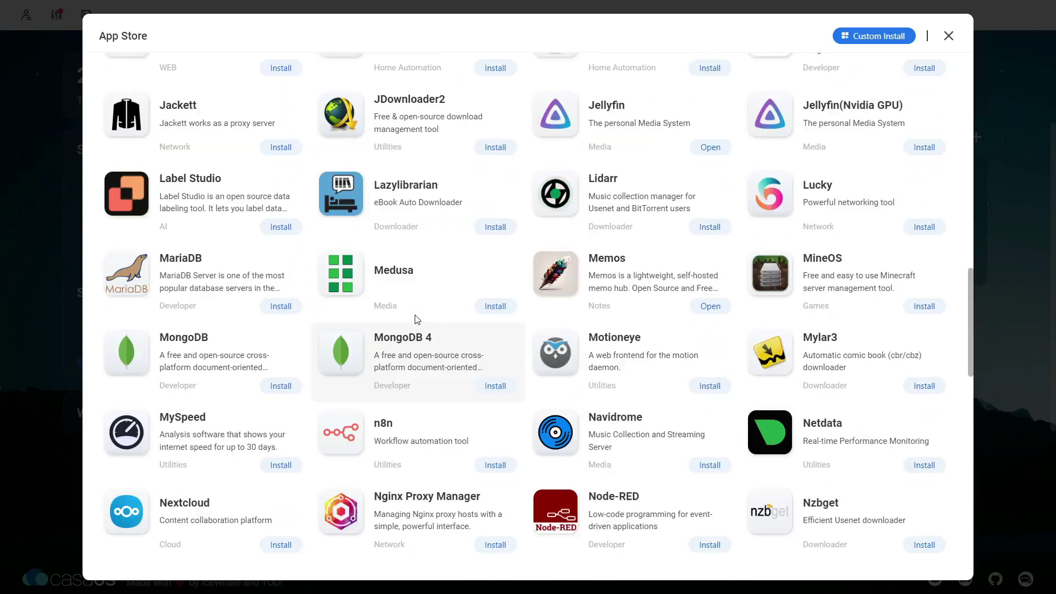
{"action": "scroll", "coordinate": [416, 317], "scroll_direction": "up", "scroll_amount": 8}
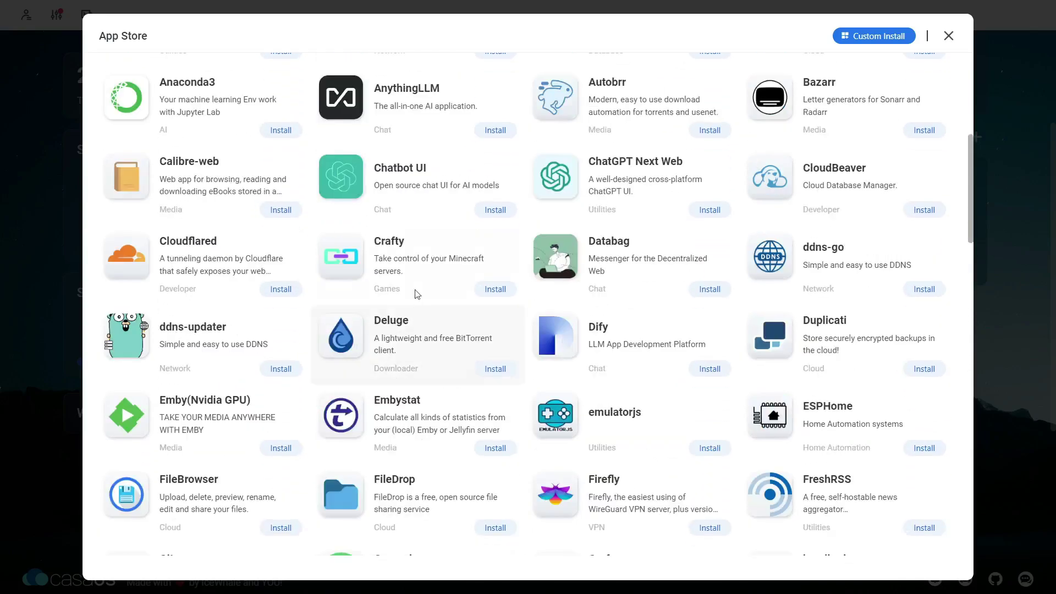
- Open the Chatbot UI details, install it, and return the dashboard to full screen
{"action": "left_click", "coordinate": [404, 180]}
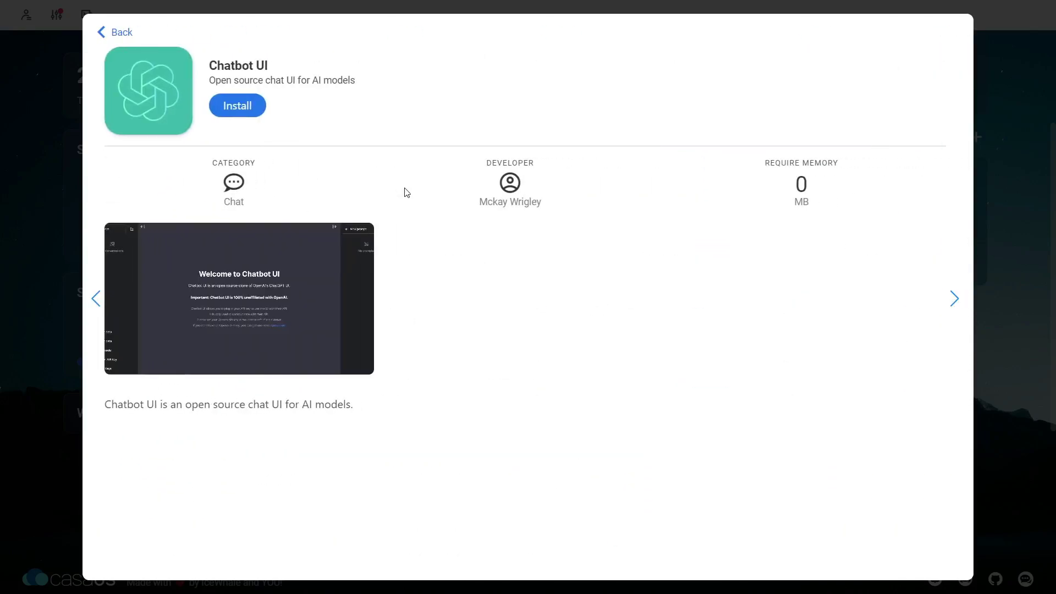
{"action": "left_click", "coordinate": [248, 107]}
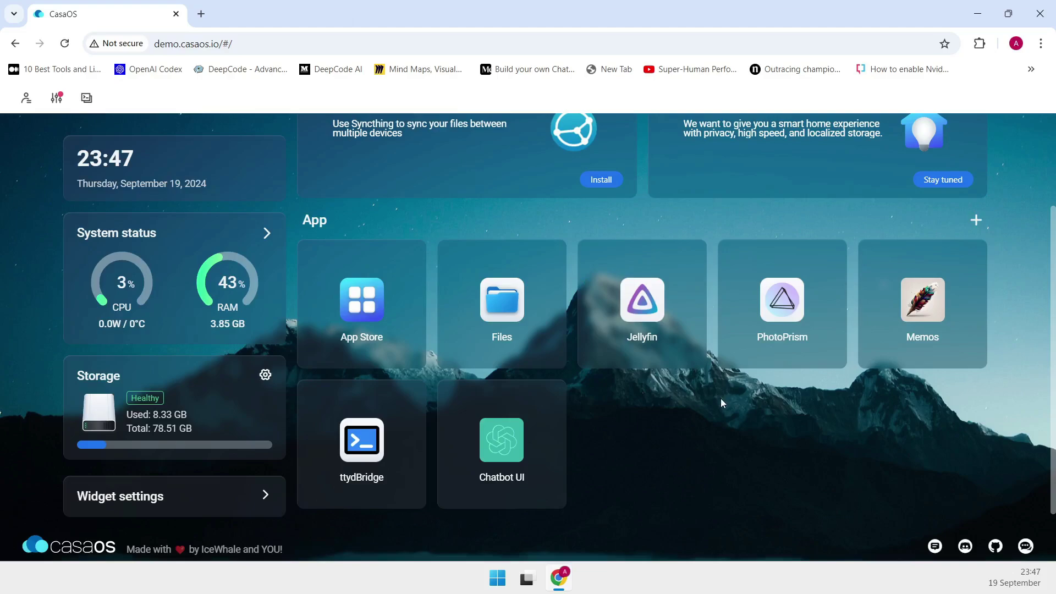
{"action": "key", "text": "F11"}
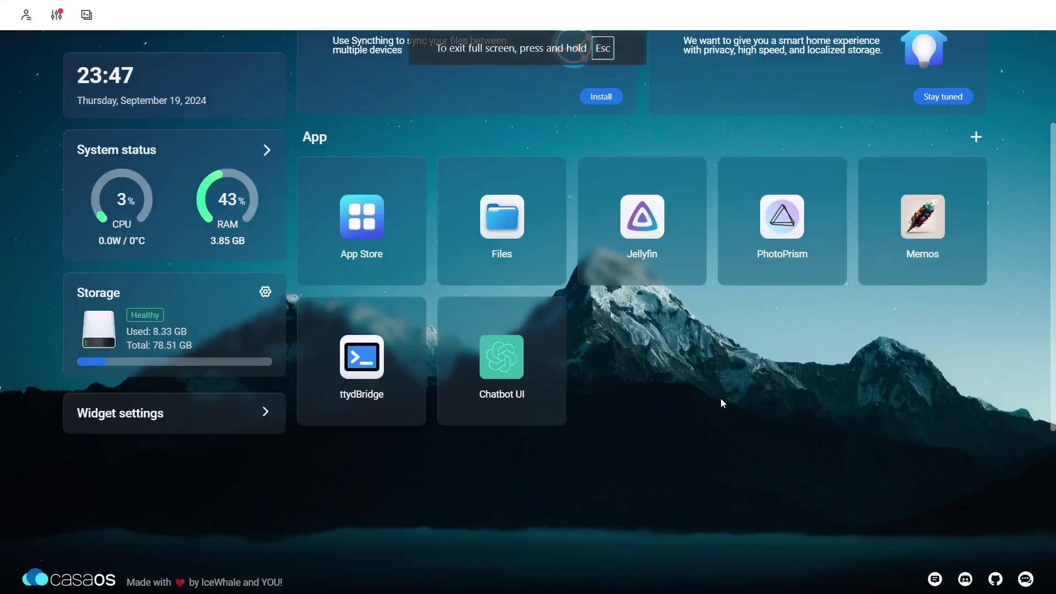